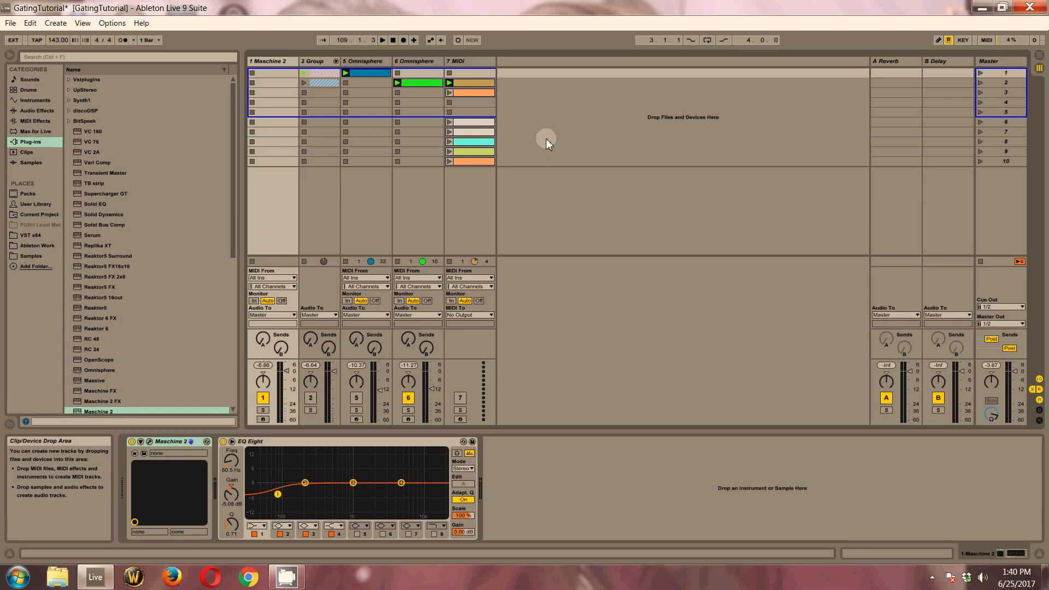
Mute track 6 Omnisphere and play the set with the Maschine 2 track selected
click(409, 398)
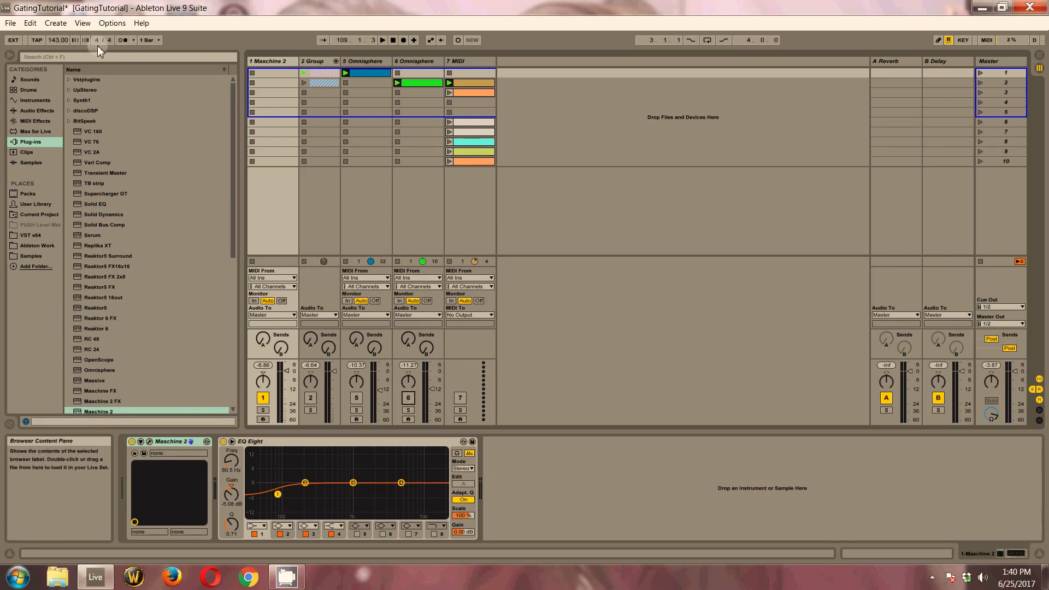
click(274, 63)
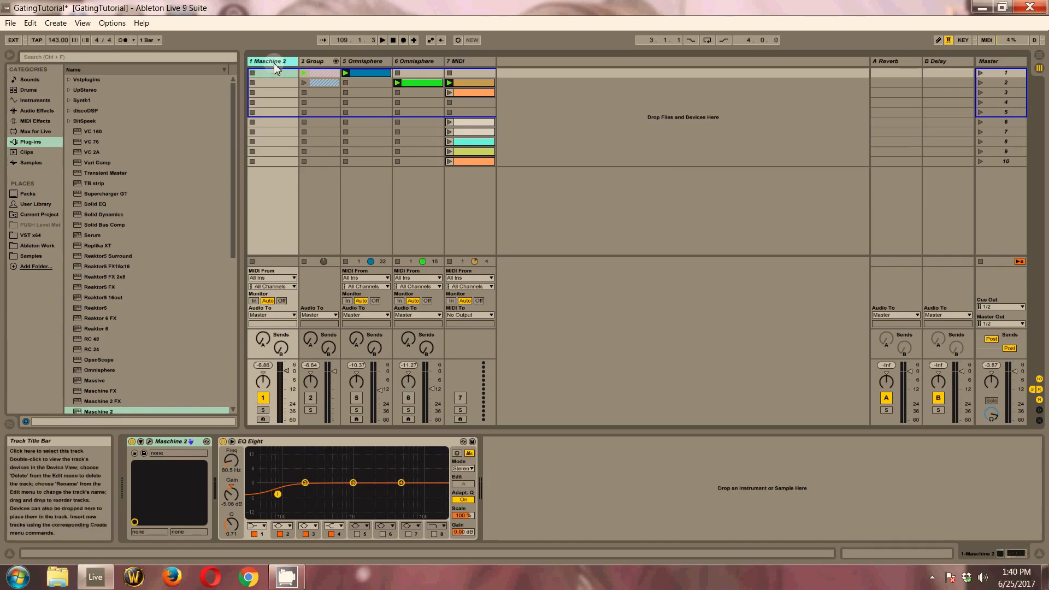
key(space)
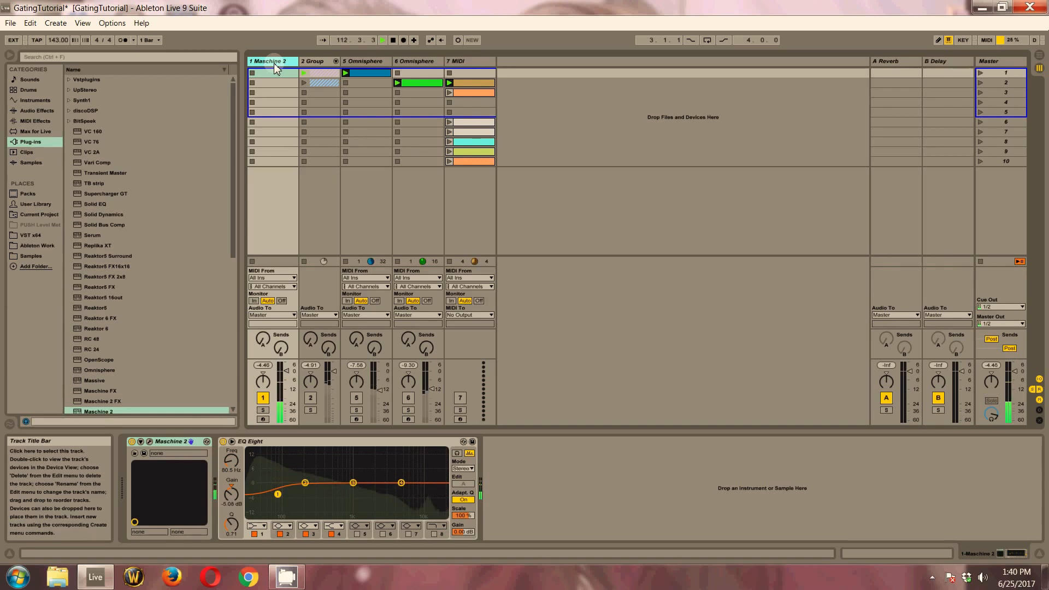
Stop playback, unfold the 2 Group track, review its Omnisphere and Audio tracks, and fold it again
click(317, 62)
click(335, 61)
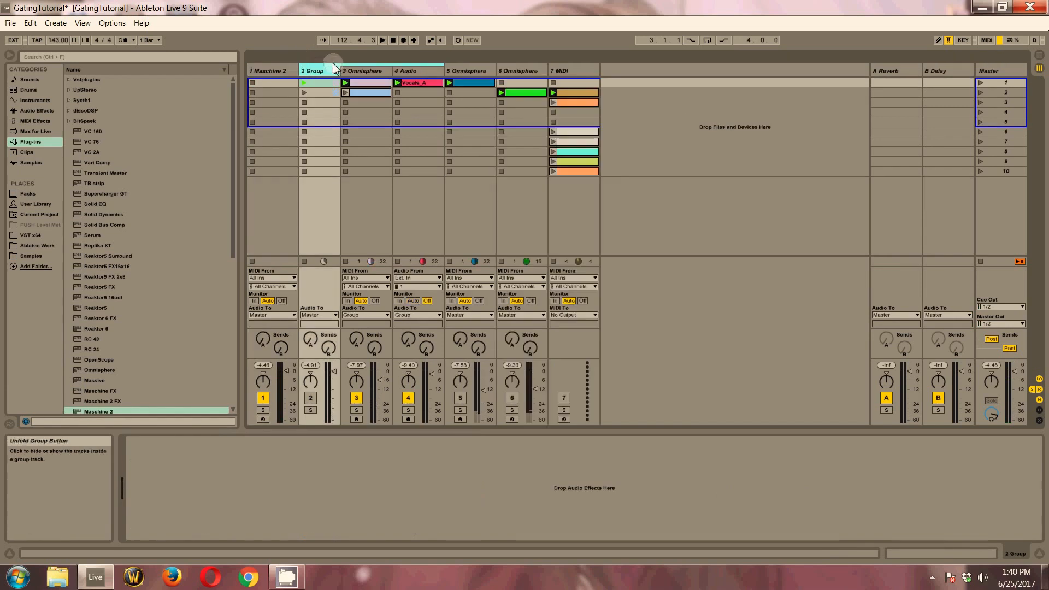
click(360, 73)
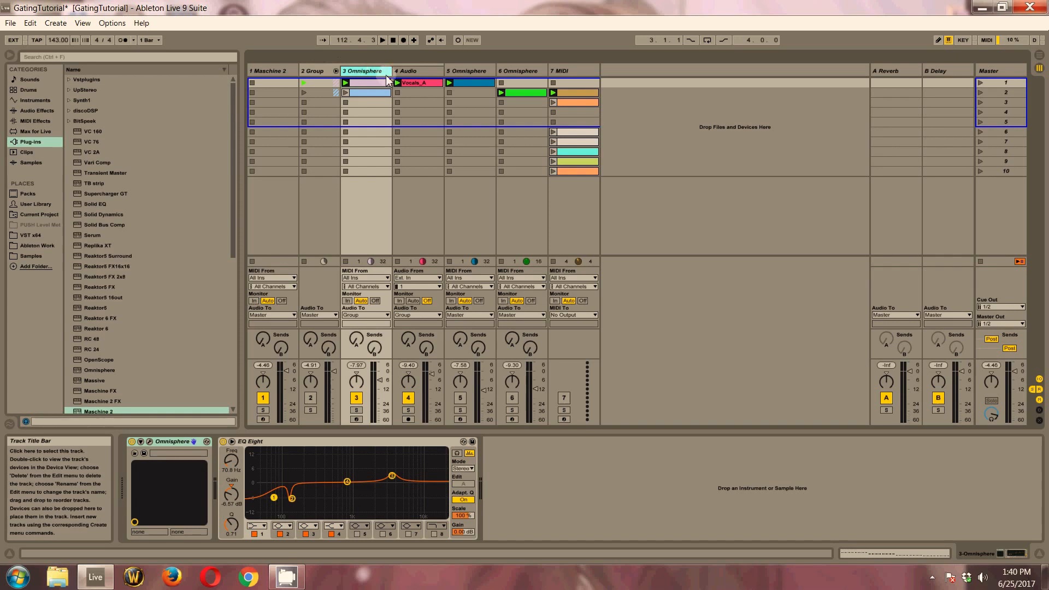
click(403, 71)
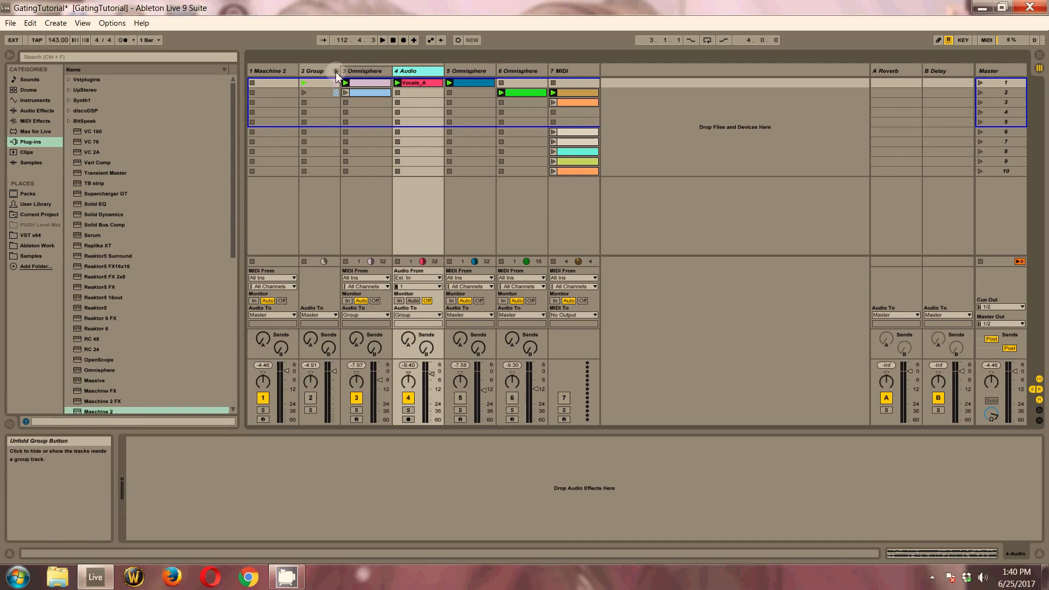
click(336, 71)
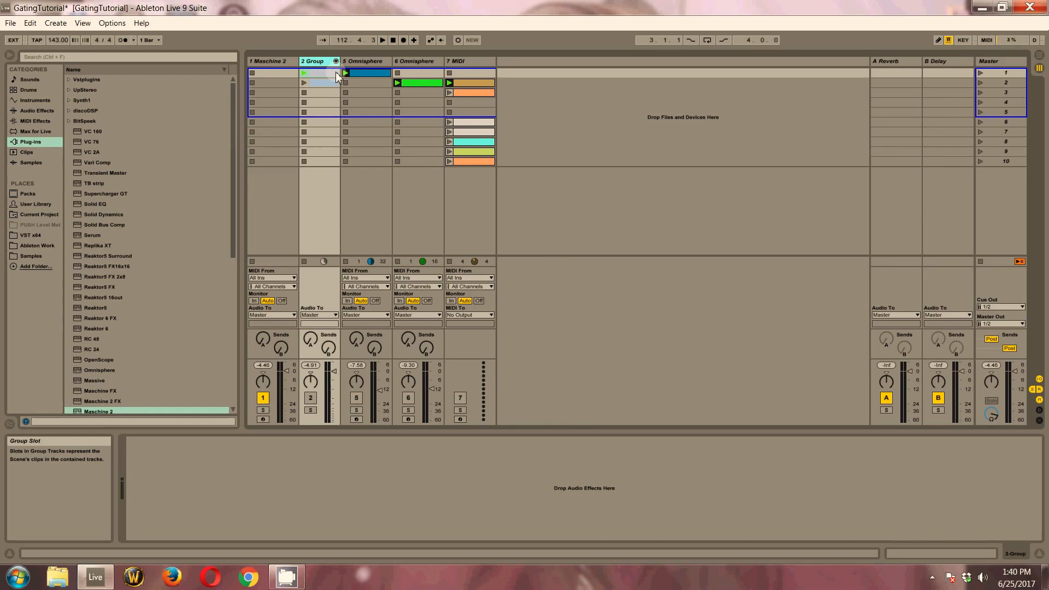
Review tracks 5 Omnisphere, 6 Omnisphere and 7 MIDI and their device chains
click(355, 61)
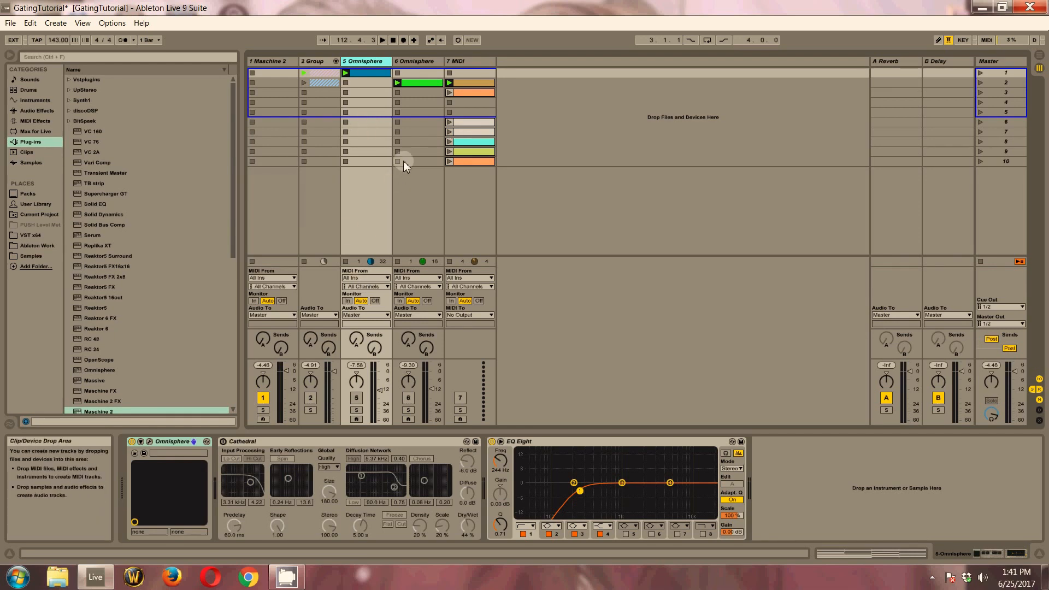
click(416, 65)
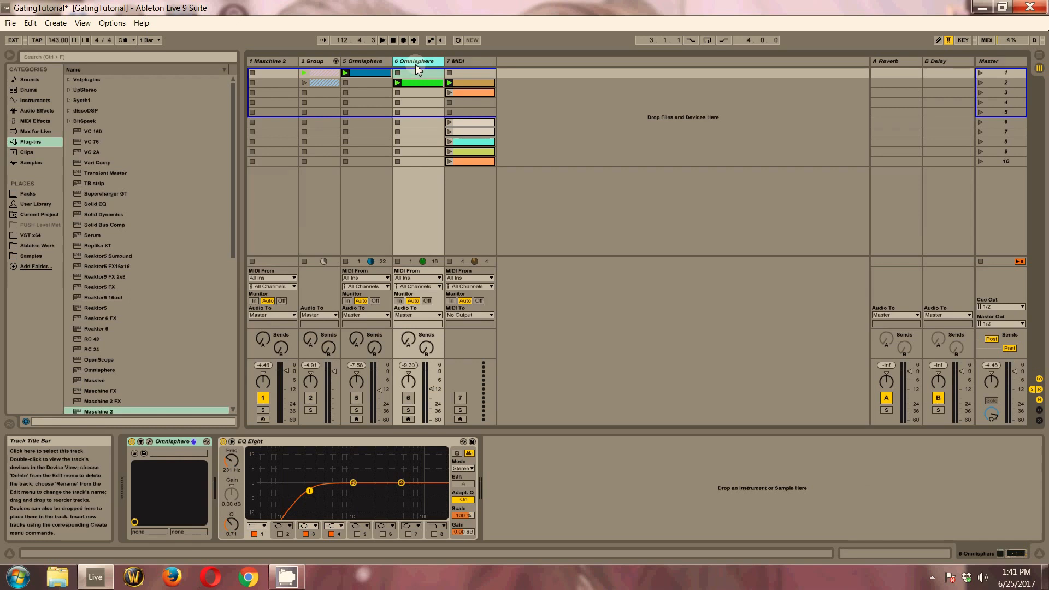
click(451, 65)
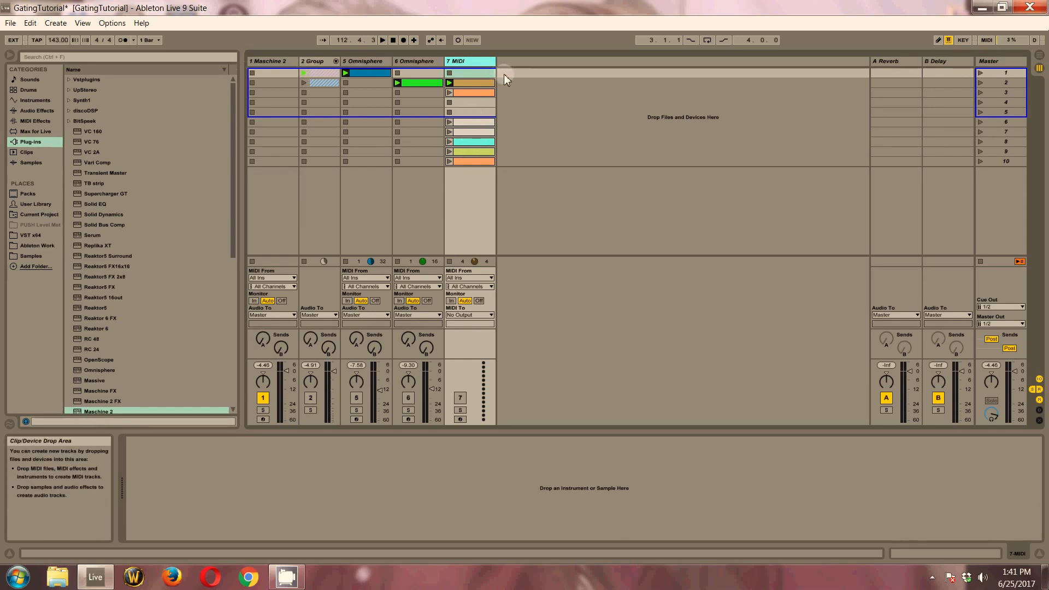
Open the green clip on track 6 Omnisphere and examine its MIDI notes
click(413, 64)
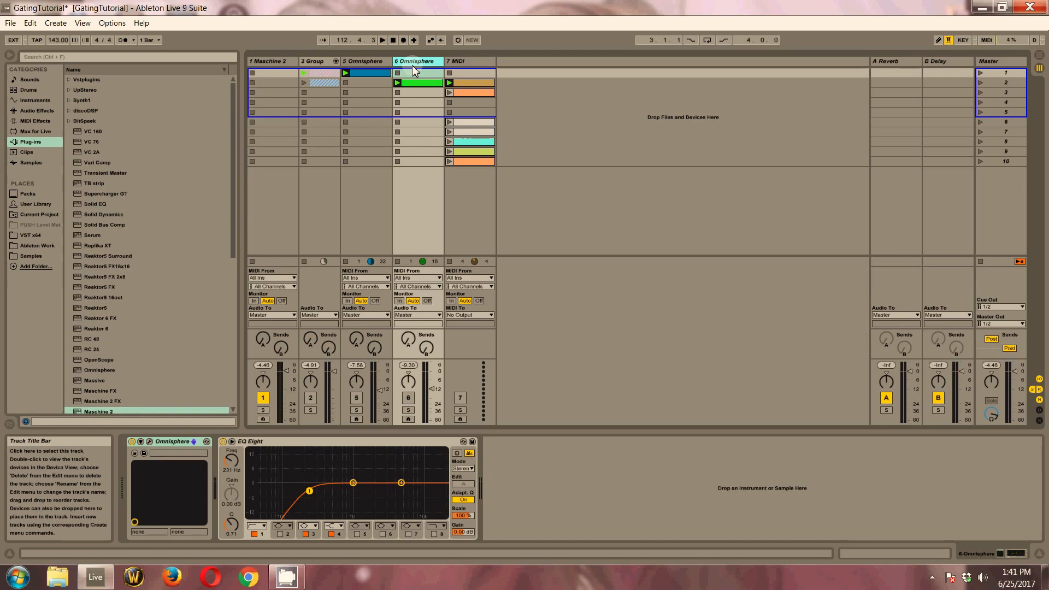
click(413, 82)
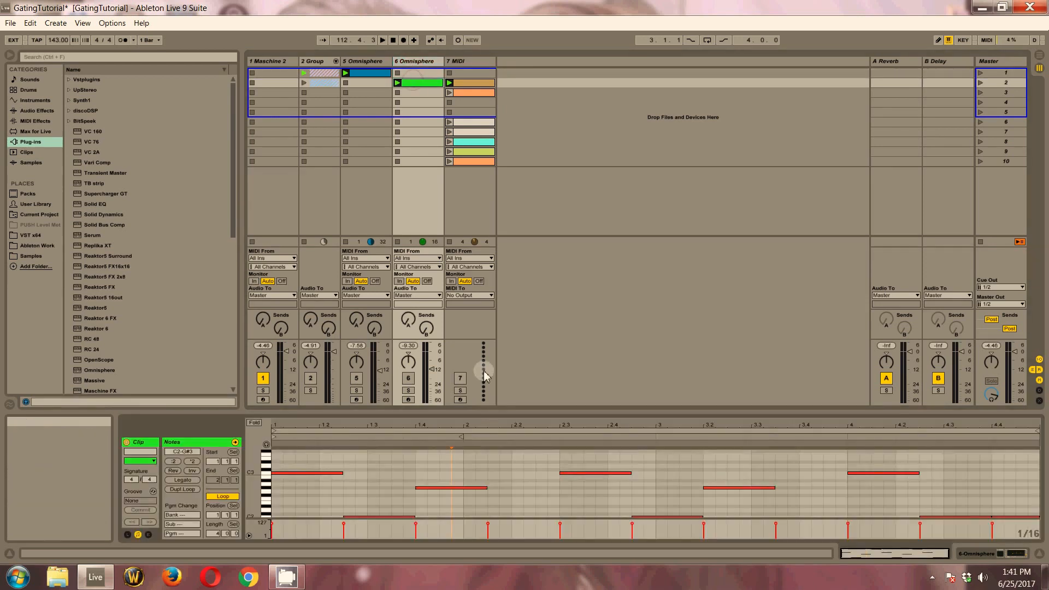
scroll(585, 488, down, 3)
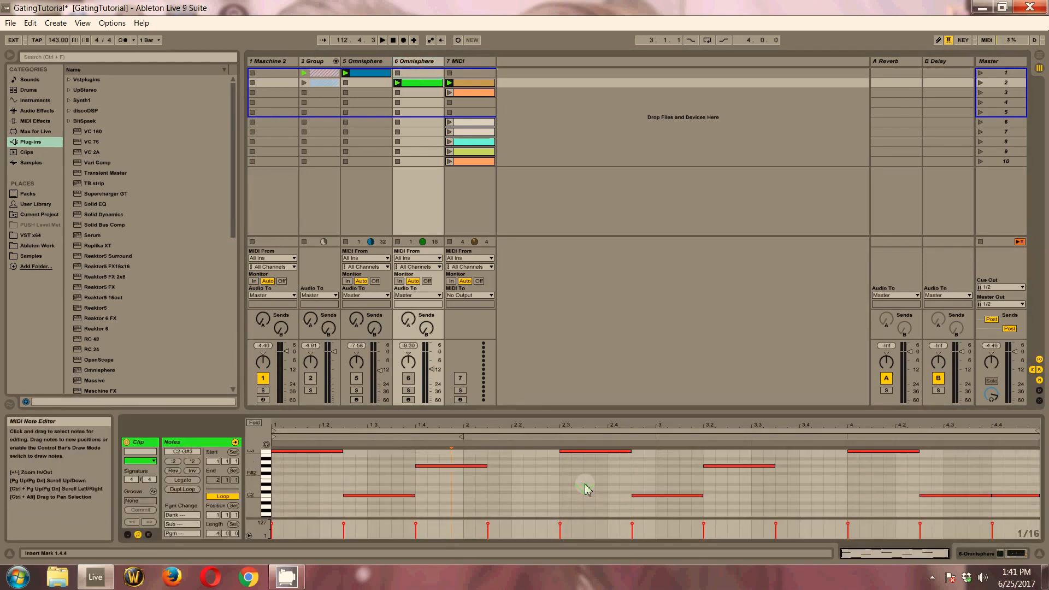
scroll(585, 488, up, 1)
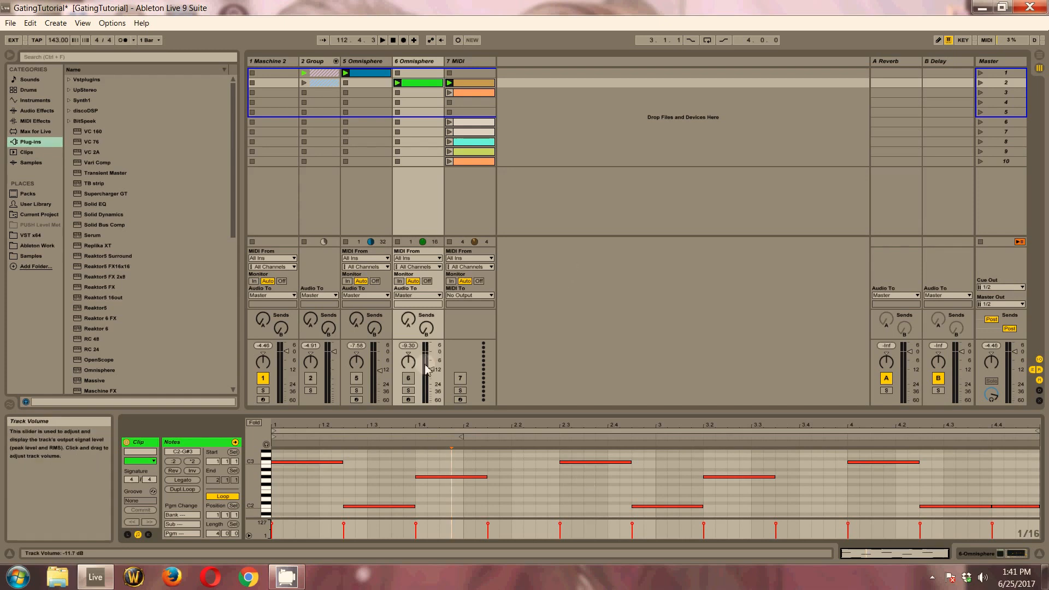
Reactivate track 6 Omnisphere and play the set, muting the Maschine 2 track for a moment to compare
click(409, 378)
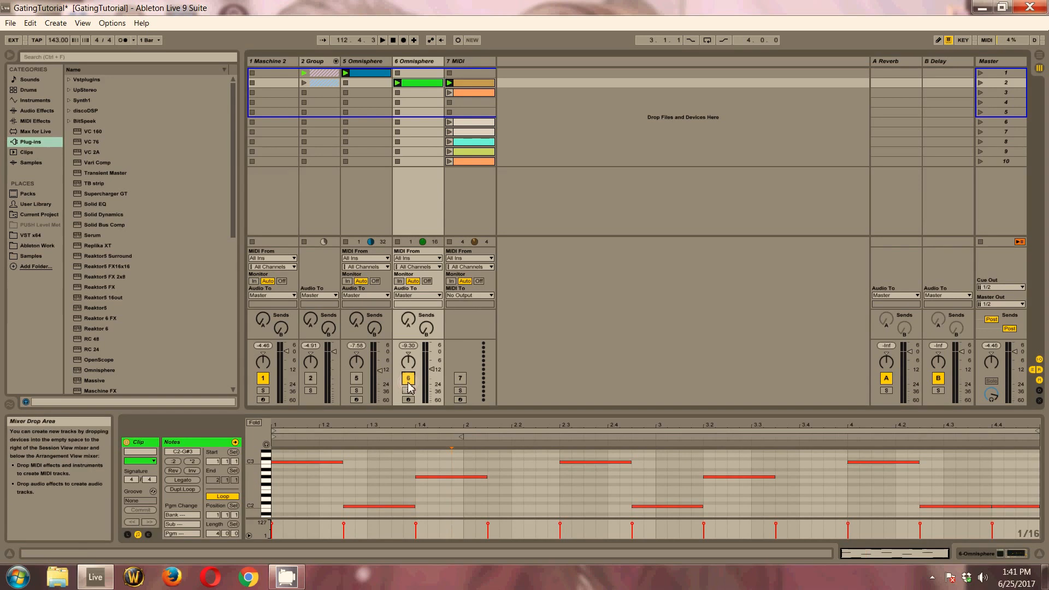
key(space)
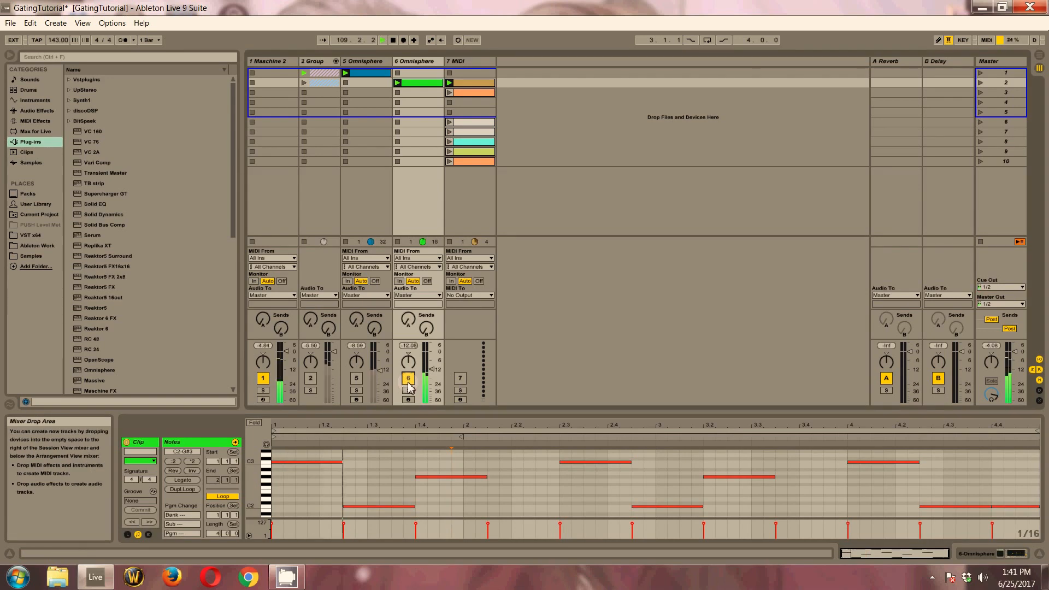
click(264, 383)
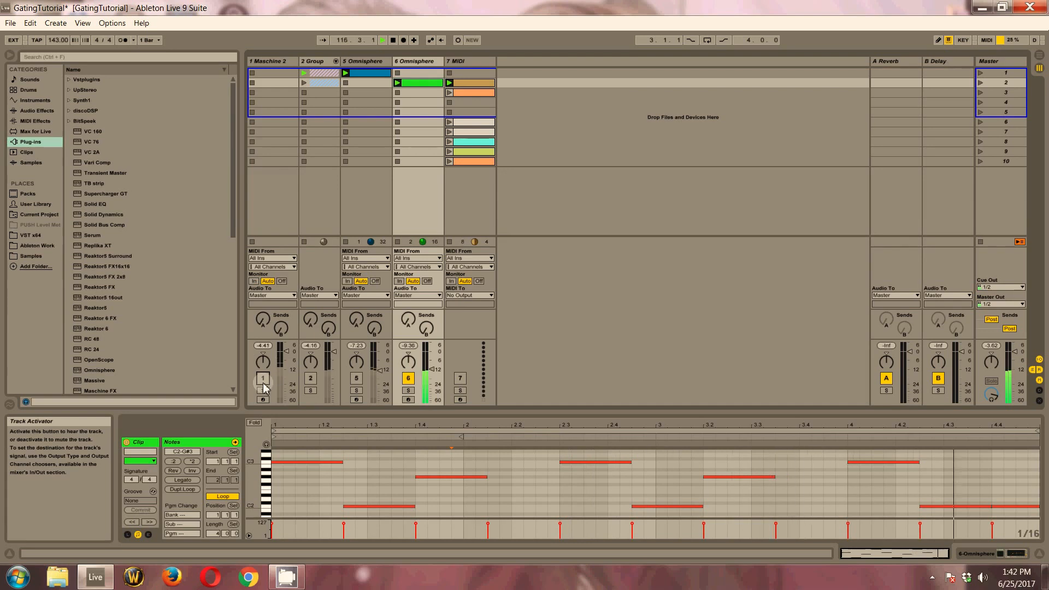
click(263, 381)
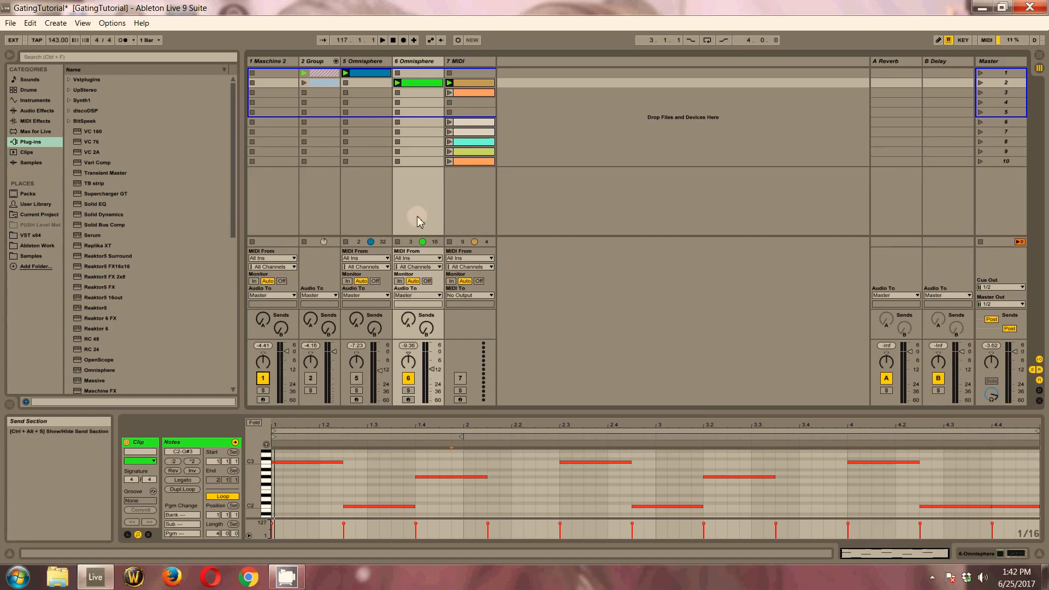
Load the Operator instrument onto the 7 MIDI track and check oscillator A's waveform setting
click(489, 64)
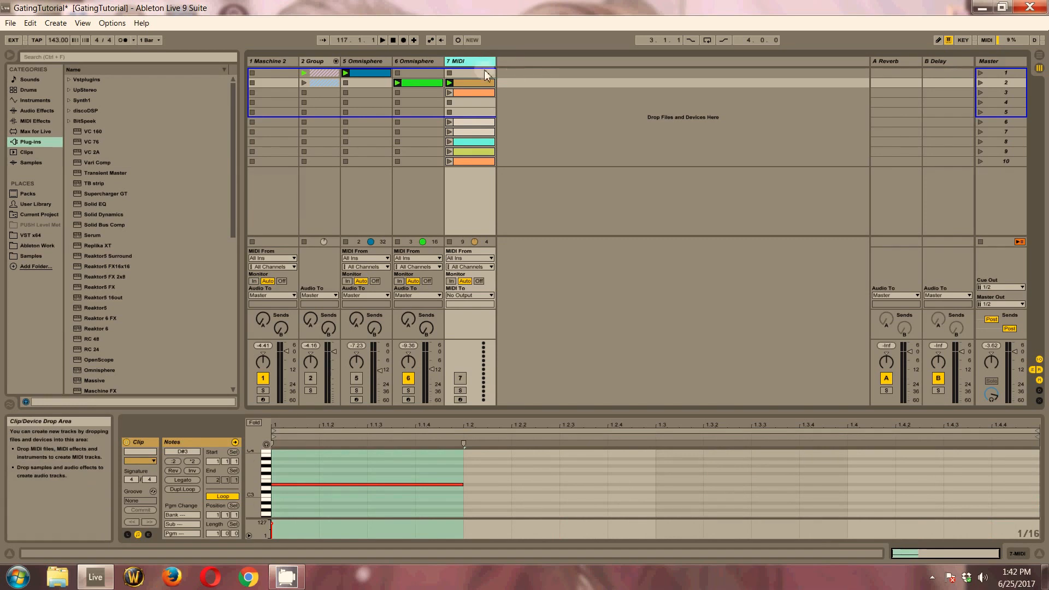
click(28, 102)
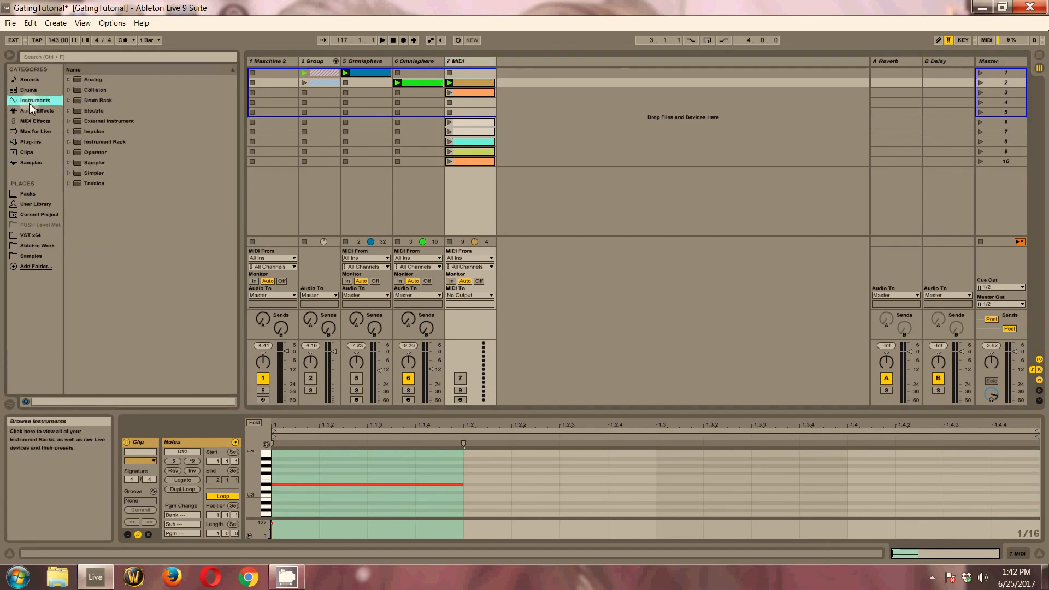
drag(90, 156, 472, 60)
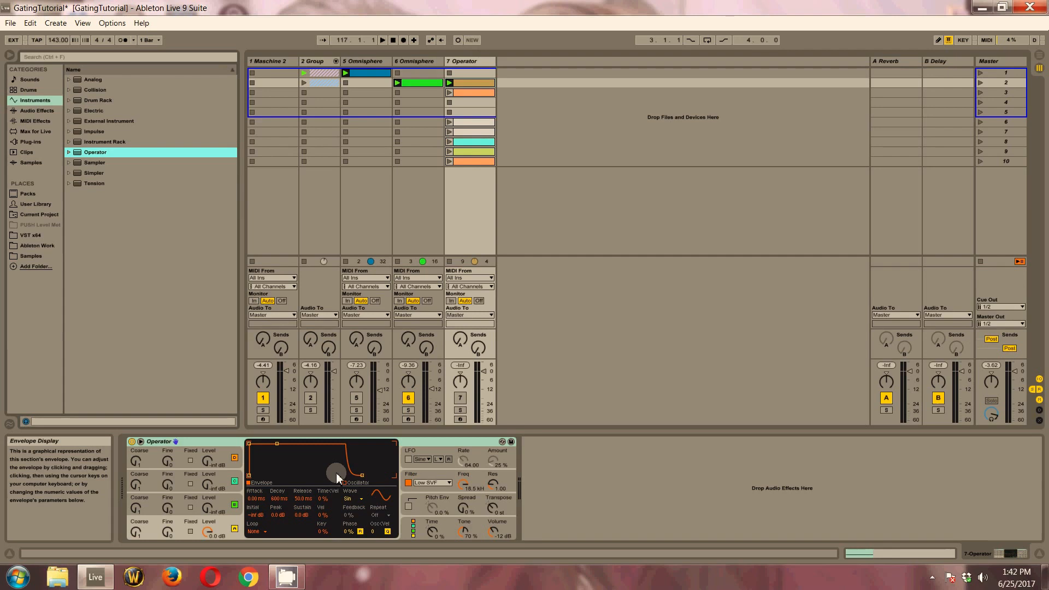
click(361, 503)
click(362, 504)
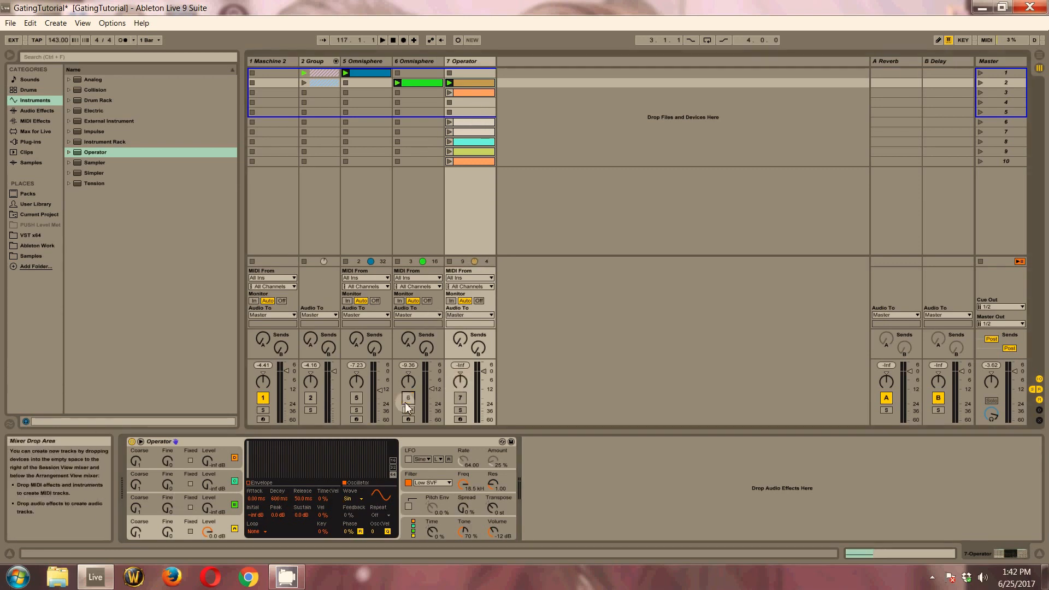
Open the Operator track's clip in scene 2, solo the track and listen to the repeating note
click(469, 84)
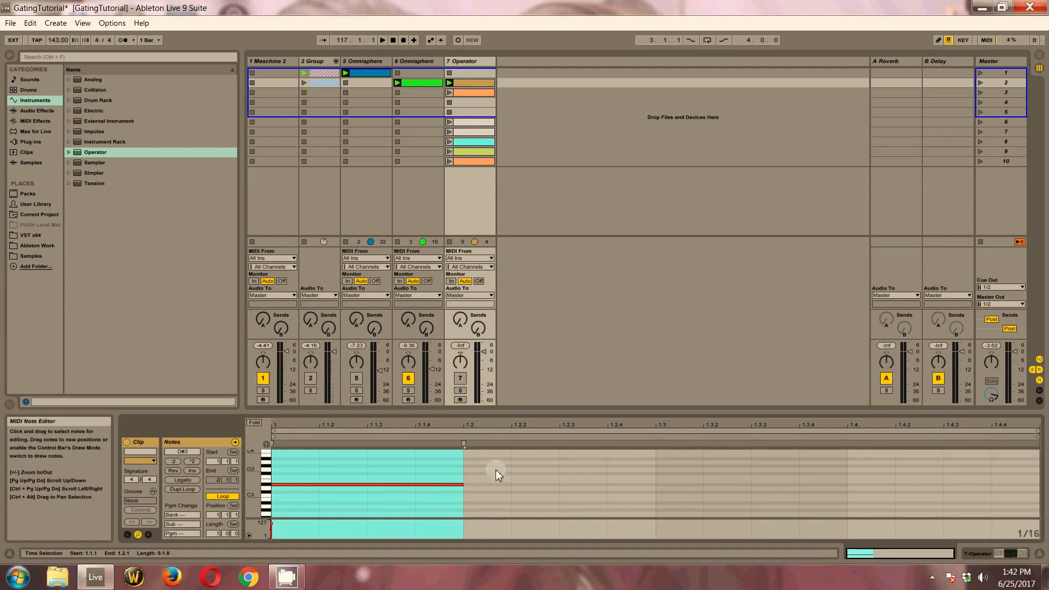
drag(496, 470, 519, 487)
click(461, 391)
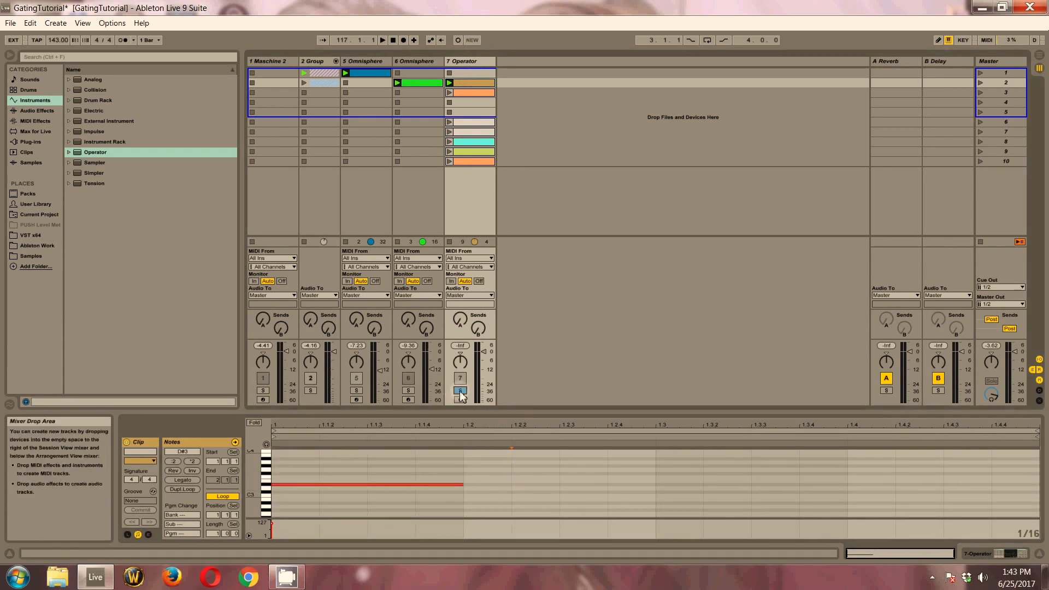
key(space)
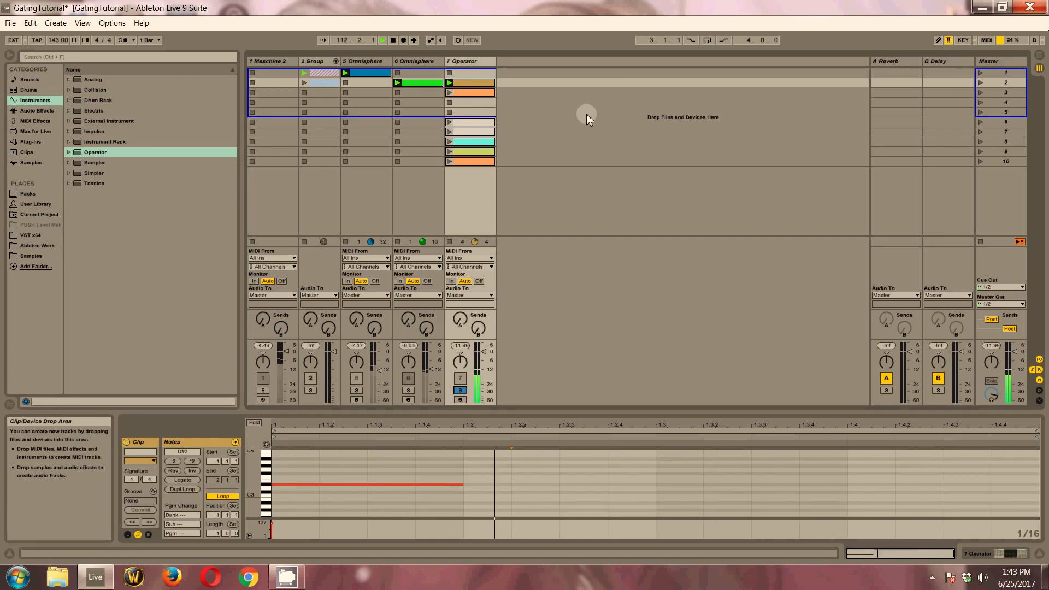
key(space)
Show the devices of track 6 Omnisphere and add a Gate audio effect to it
click(421, 62)
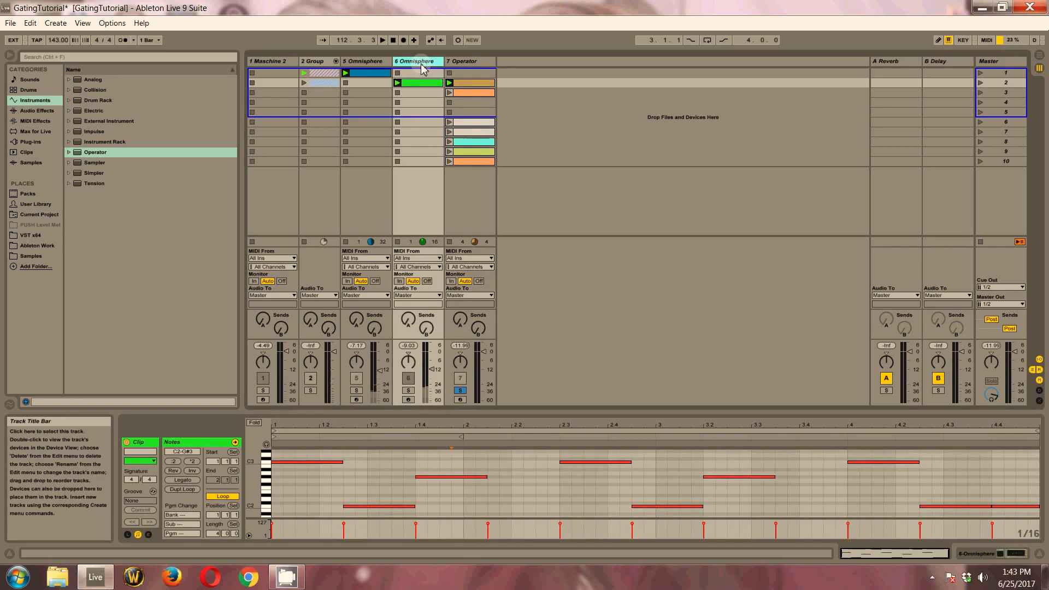
double_click(422, 61)
click(36, 110)
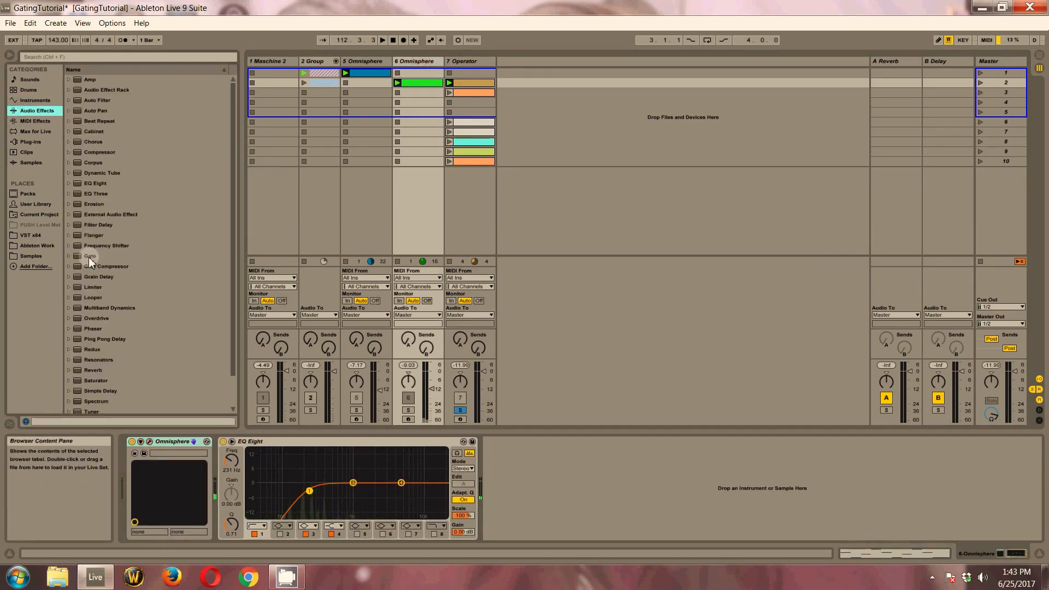
drag(88, 256, 400, 65)
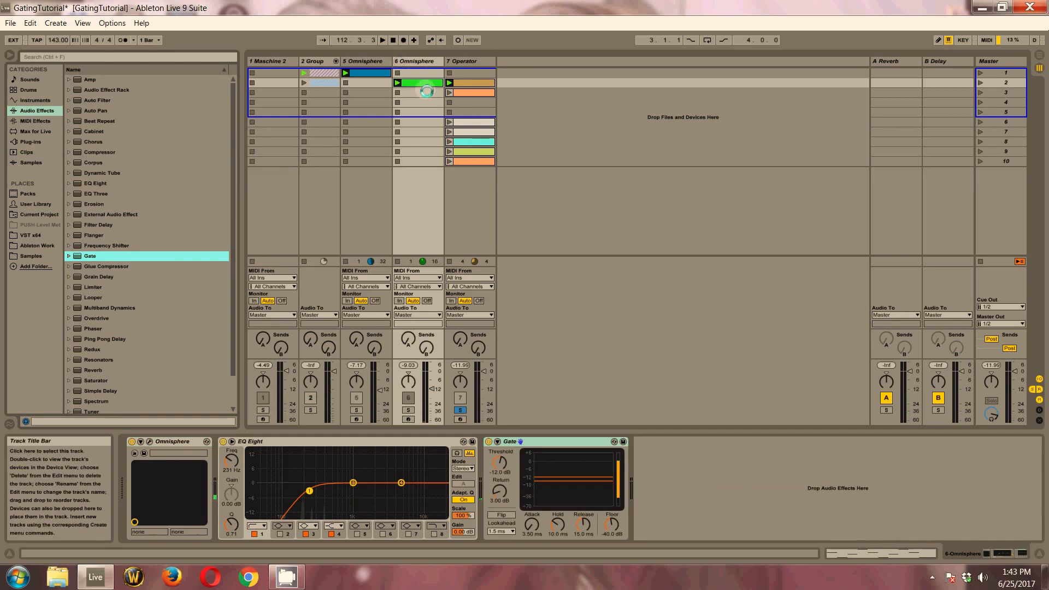
Place the Gate before EQ Eight and set its threshold to -16.3 dB and its hold to 1.26 ms
click(574, 447)
drag(574, 446, 215, 465)
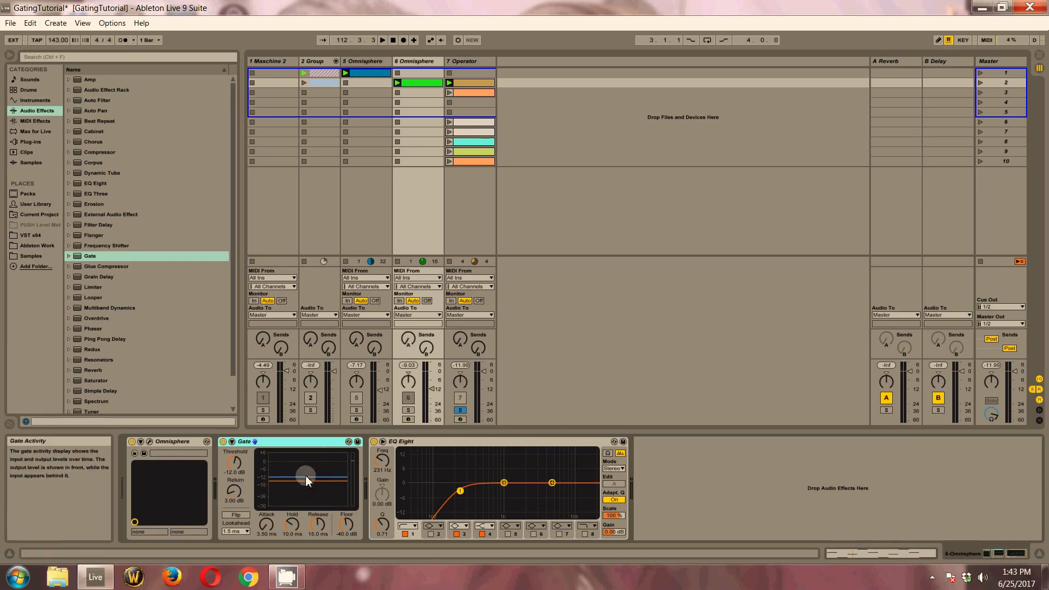
drag(307, 476, 306, 476)
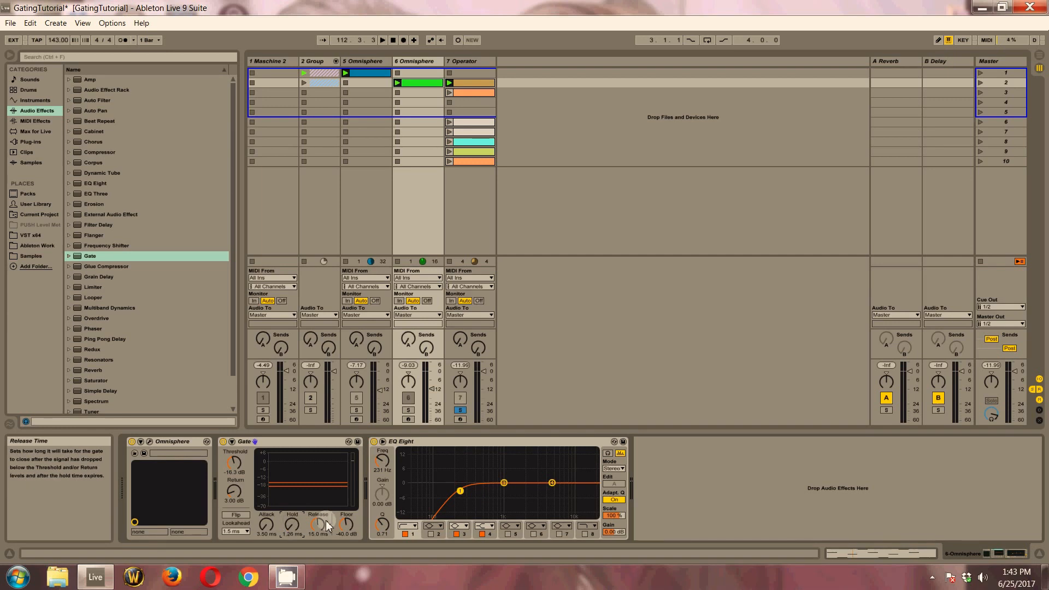
Enable the Gate's sidechain with 7-Operator as its audio source and turn off solo on the Operator track
click(230, 442)
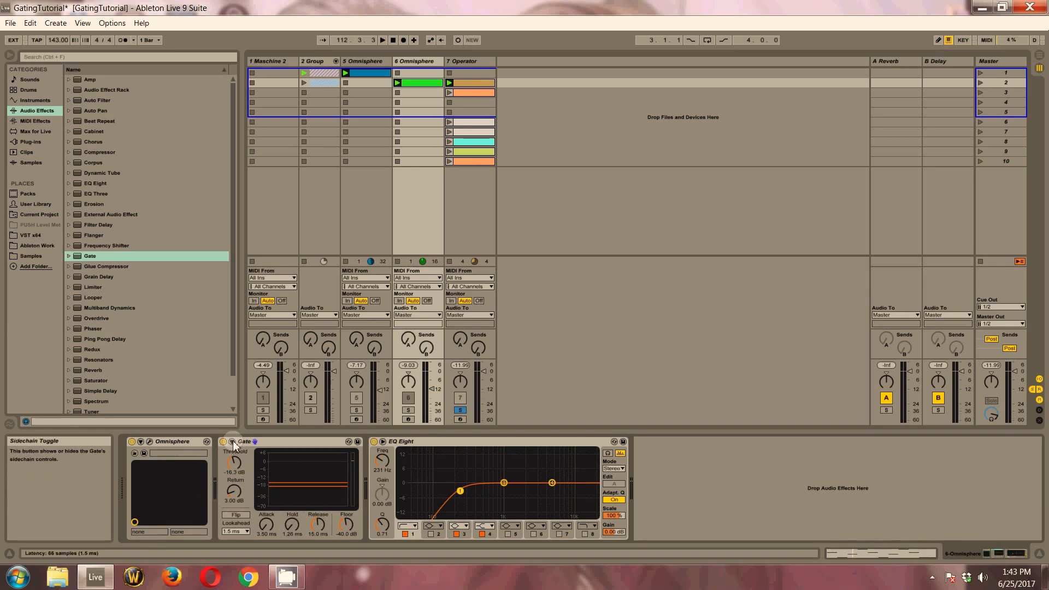
click(245, 454)
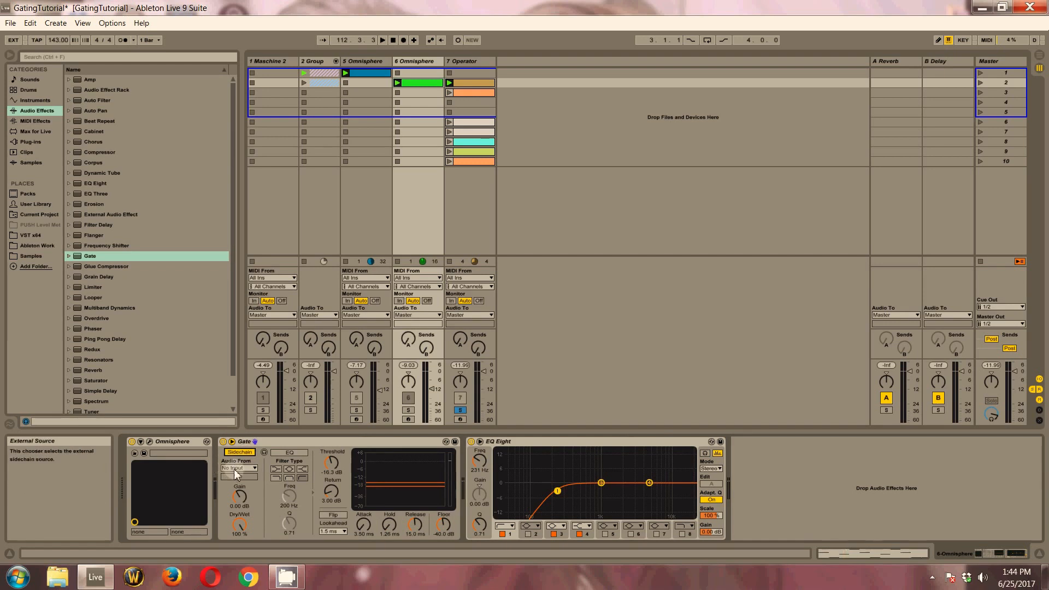
click(232, 468)
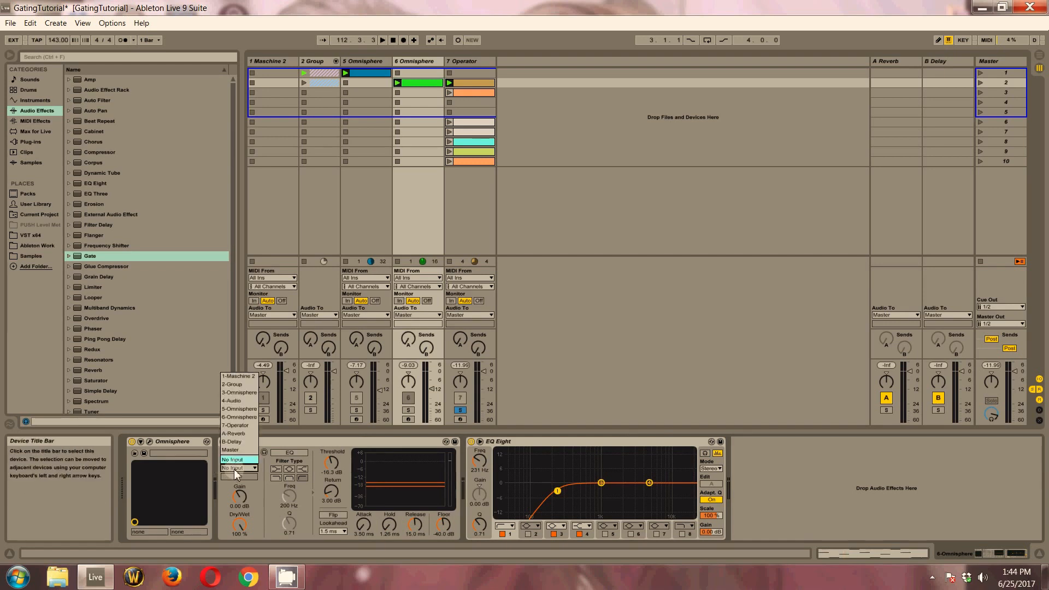
click(248, 425)
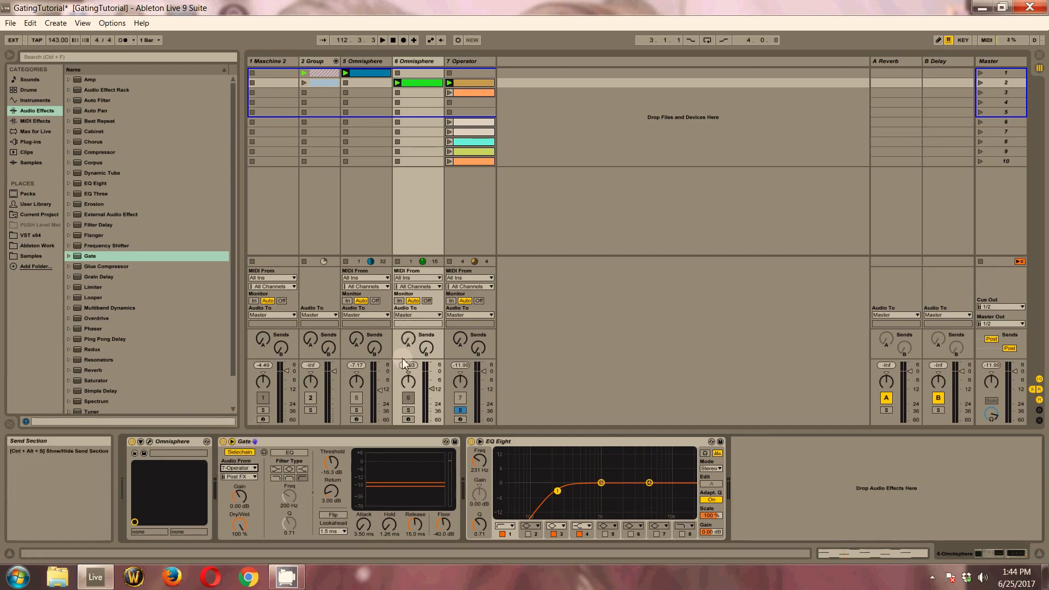
click(462, 411)
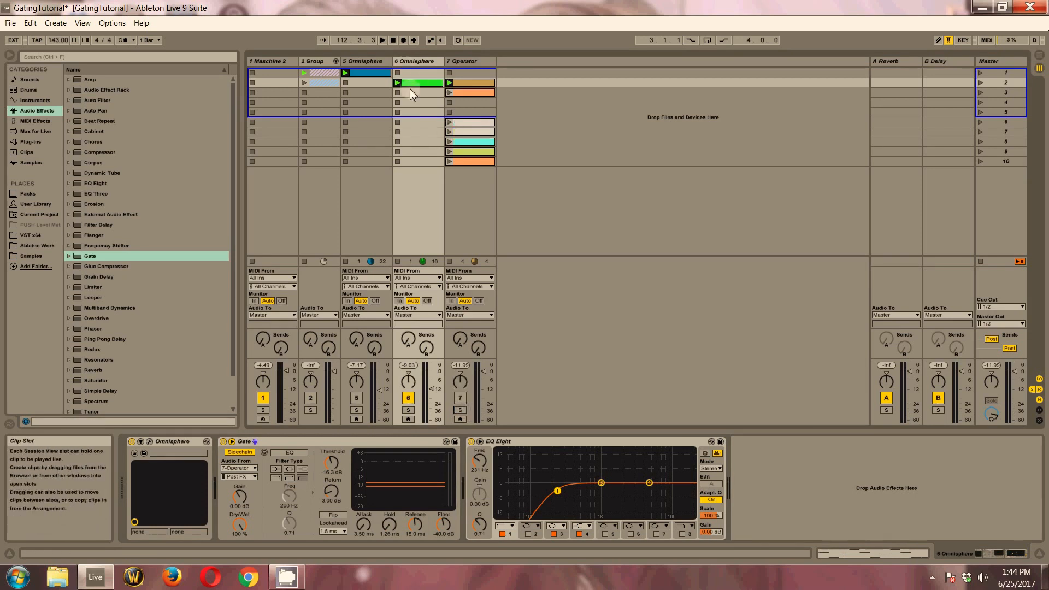
Open the Operator track's clip in scene 2 and listen to the gated Omnisphere track during playback
double_click(479, 121)
drag(496, 469, 345, 513)
click(519, 494)
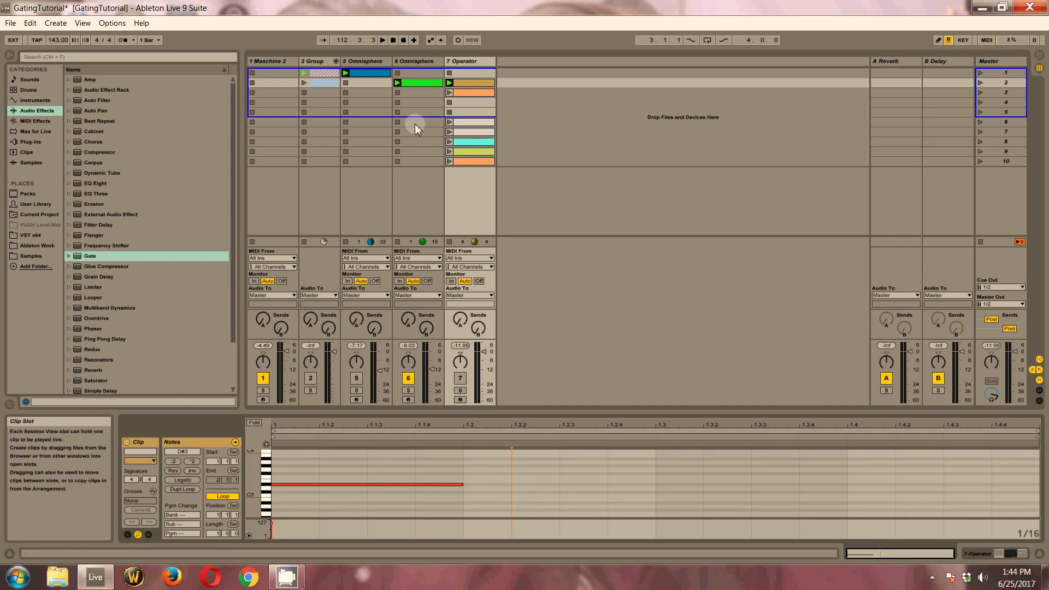
key(space)
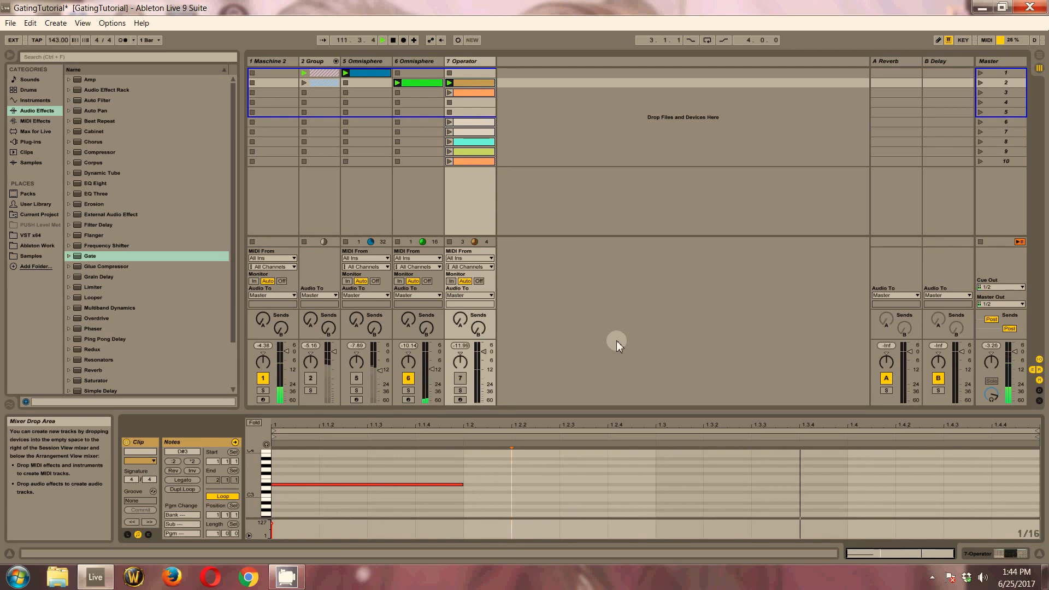
key(space)
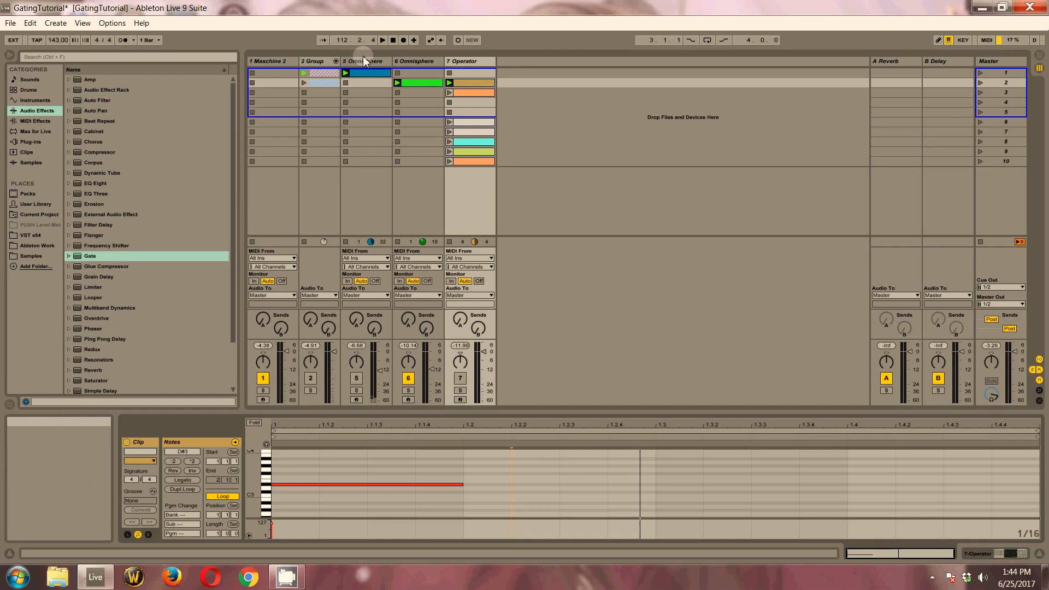
Open and launch the Operator track's clip in scene 3 and select its notes to review the rhythm
click(473, 93)
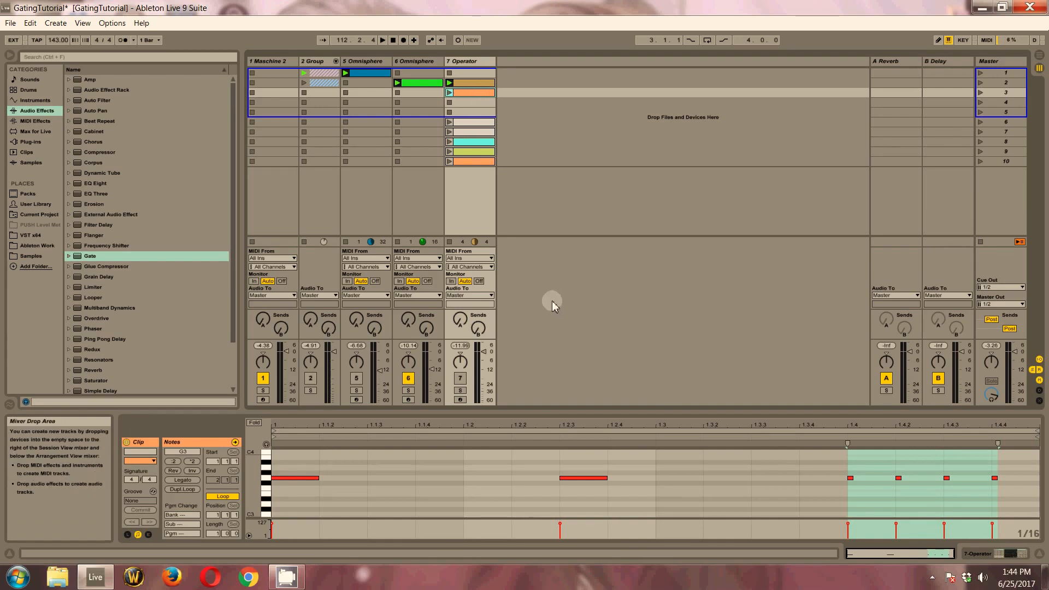
click(450, 93)
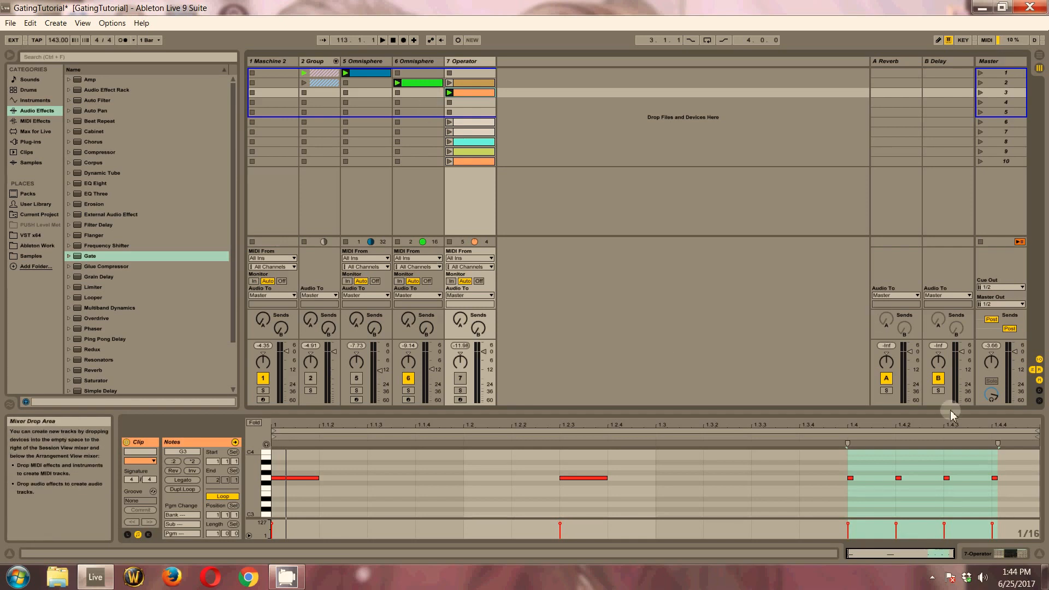
drag(1027, 463, 229, 497)
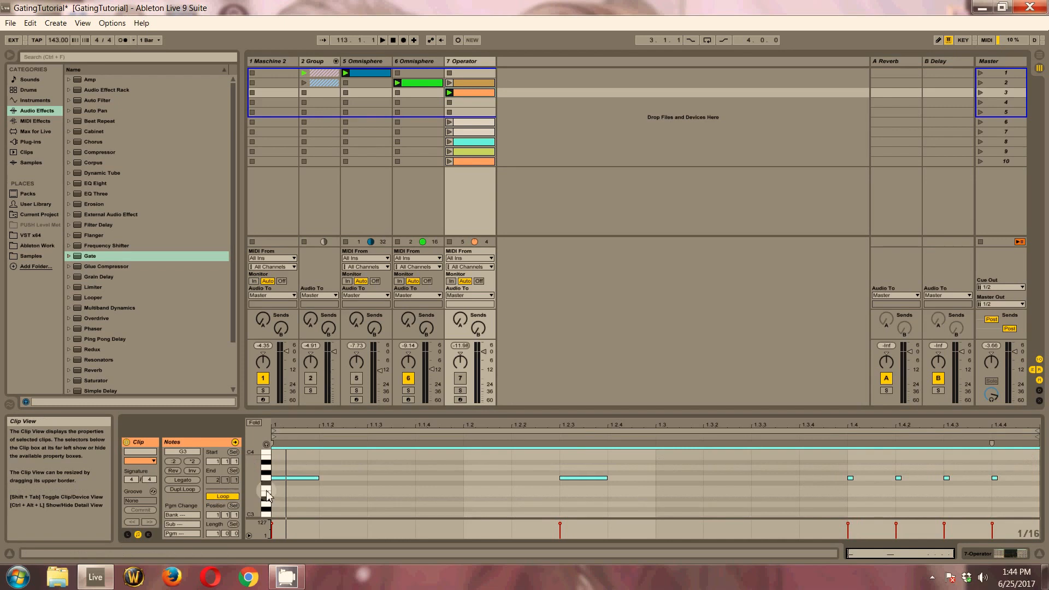
click(383, 470)
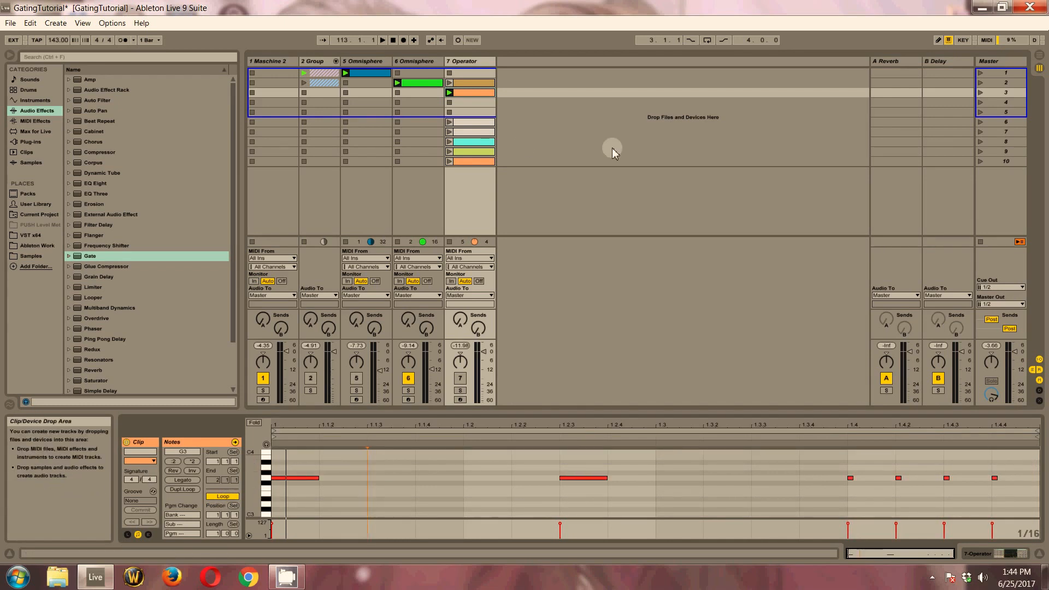
drag(971, 489, 221, 481)
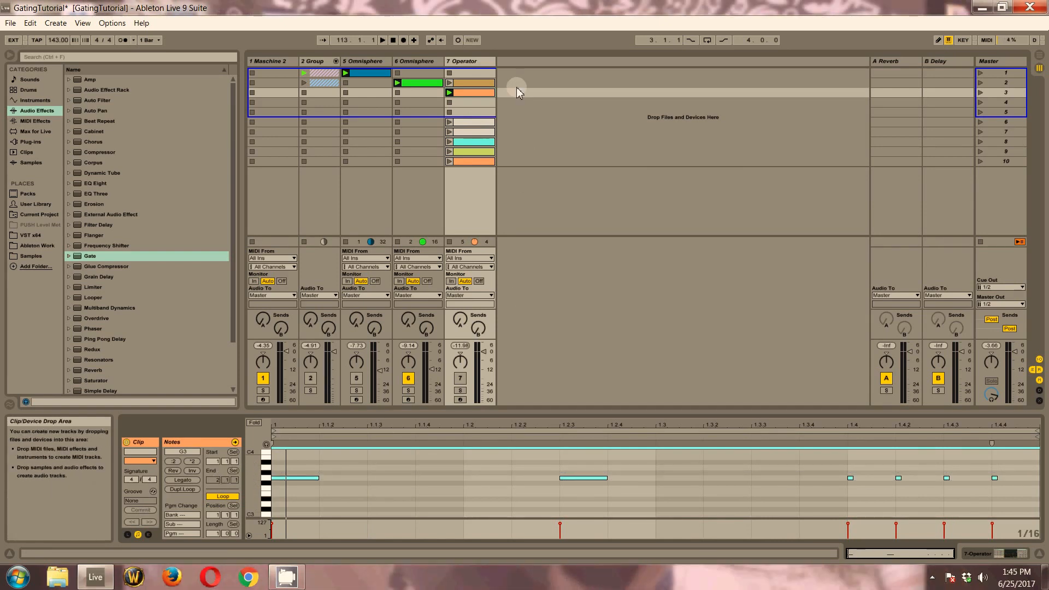
Examine the note patterns of the Operator track's clips in scenes 6 to 10
click(475, 123)
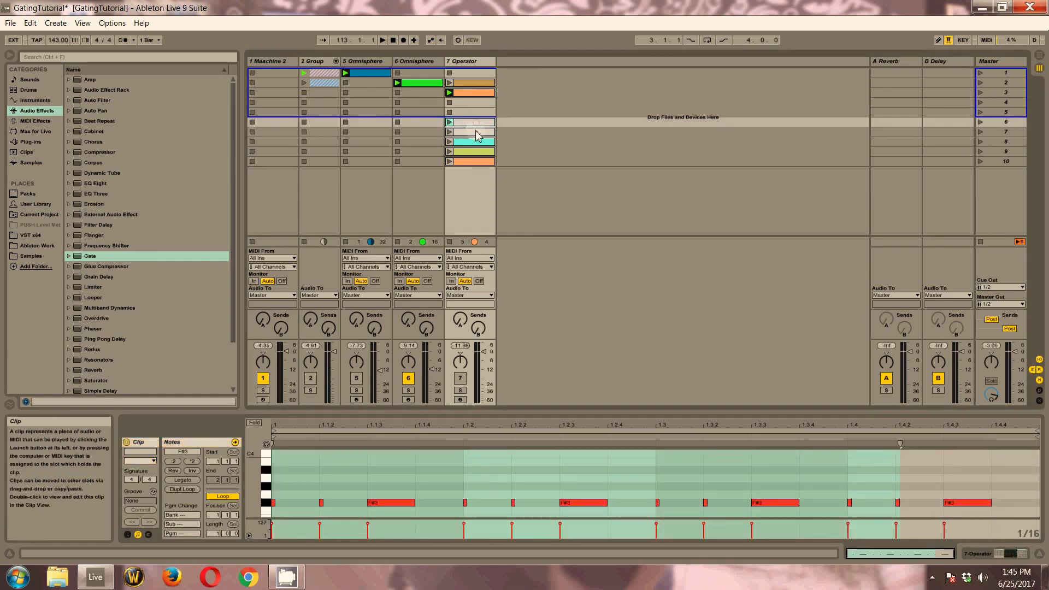
click(476, 133)
click(477, 152)
click(477, 161)
click(483, 143)
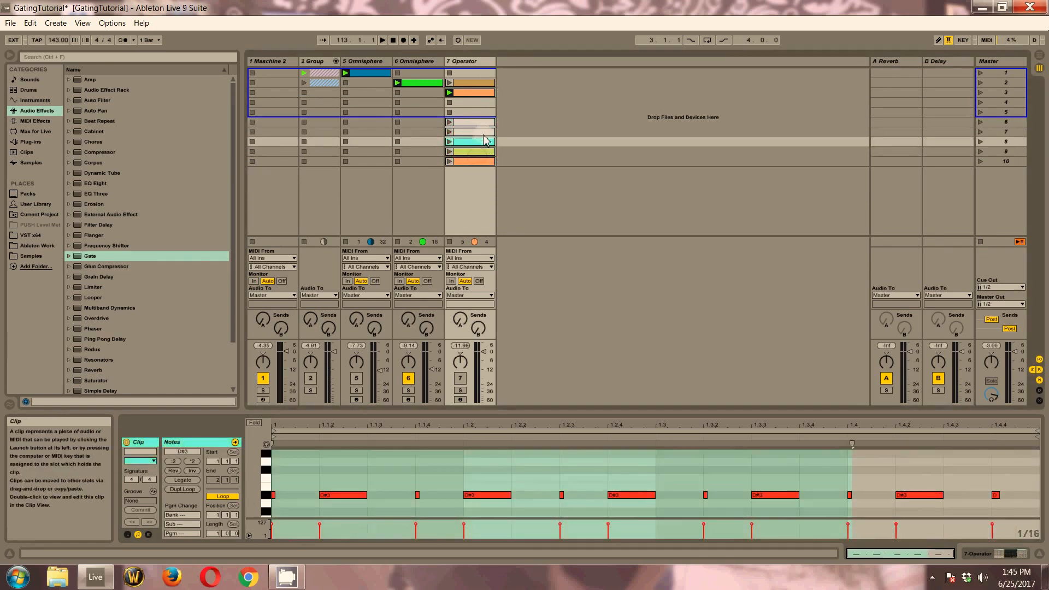
click(484, 162)
click(485, 151)
click(484, 142)
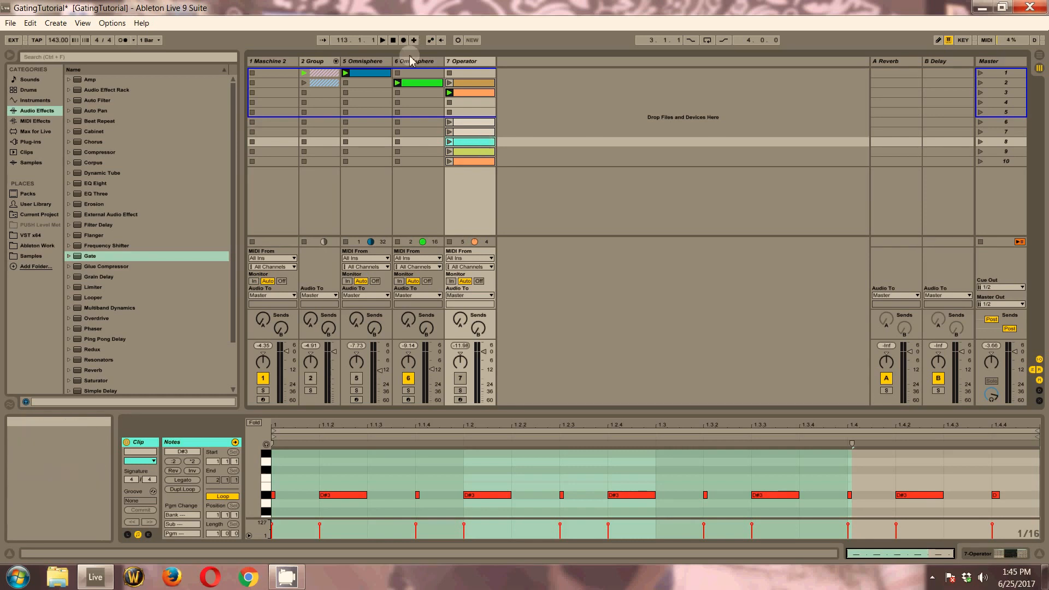
Show the devices of track 5 Omnisphere, mute track 6, activate track 5 and listen to it ungated
click(375, 62)
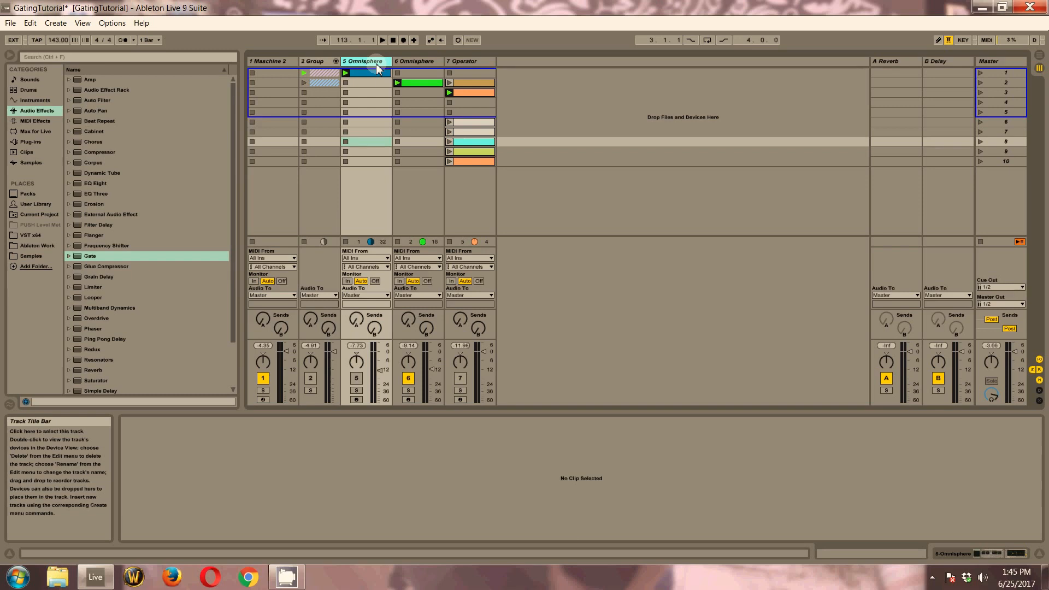
double_click(379, 61)
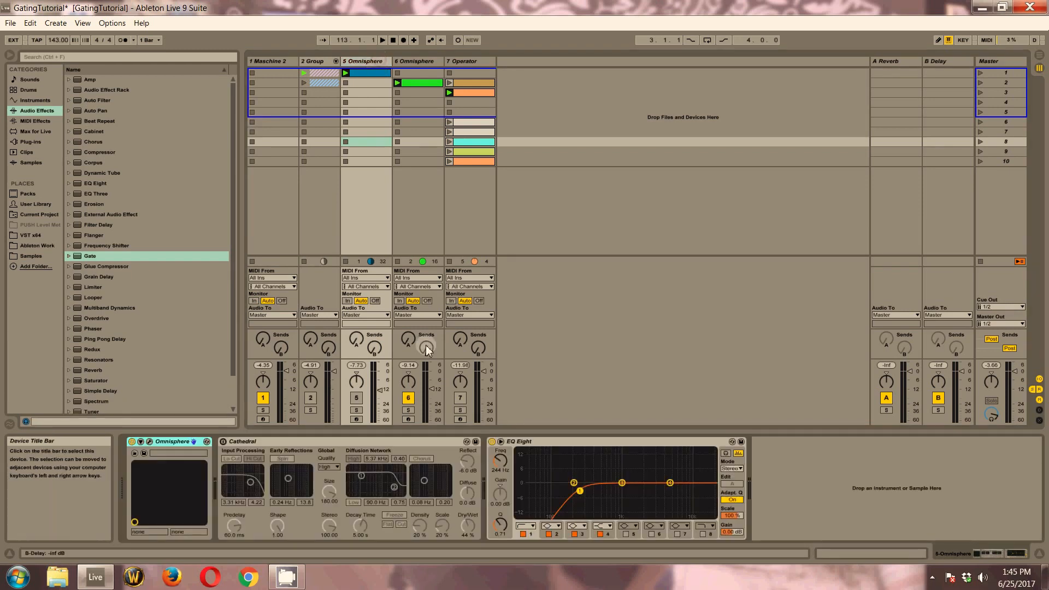
click(407, 398)
click(358, 400)
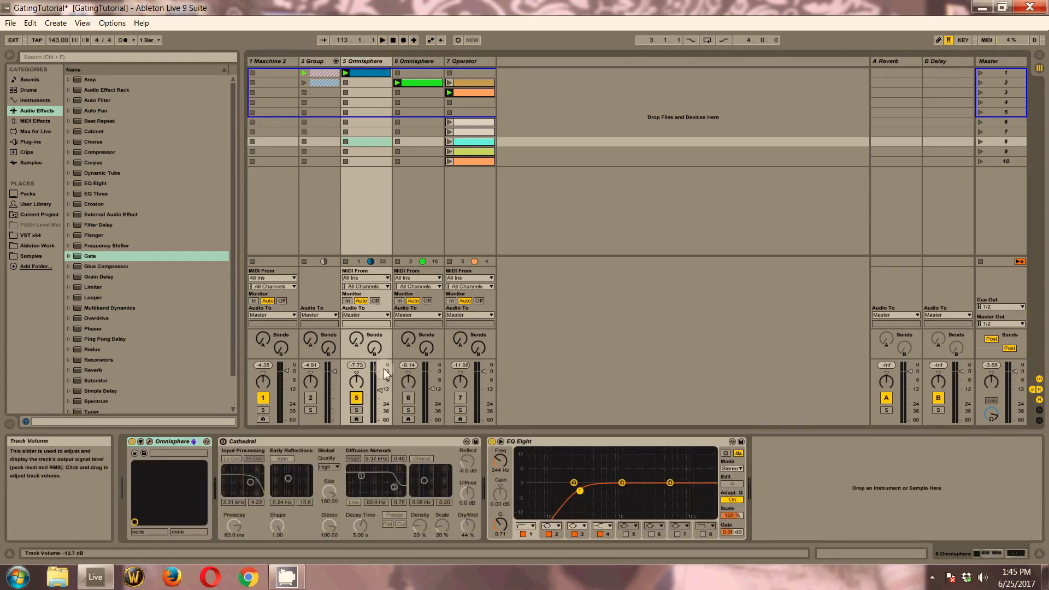
key(space)
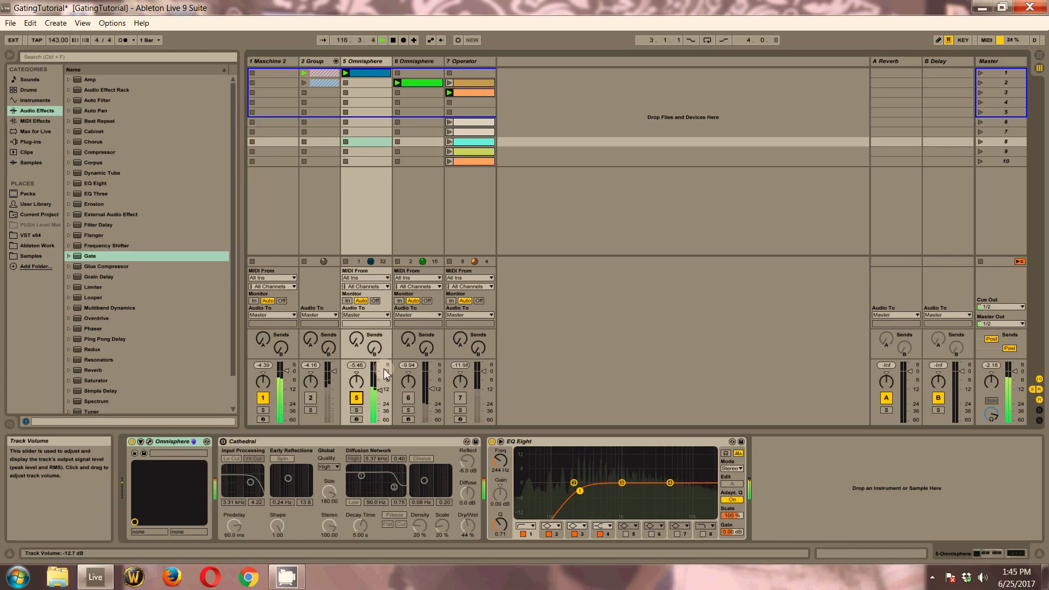
key(space)
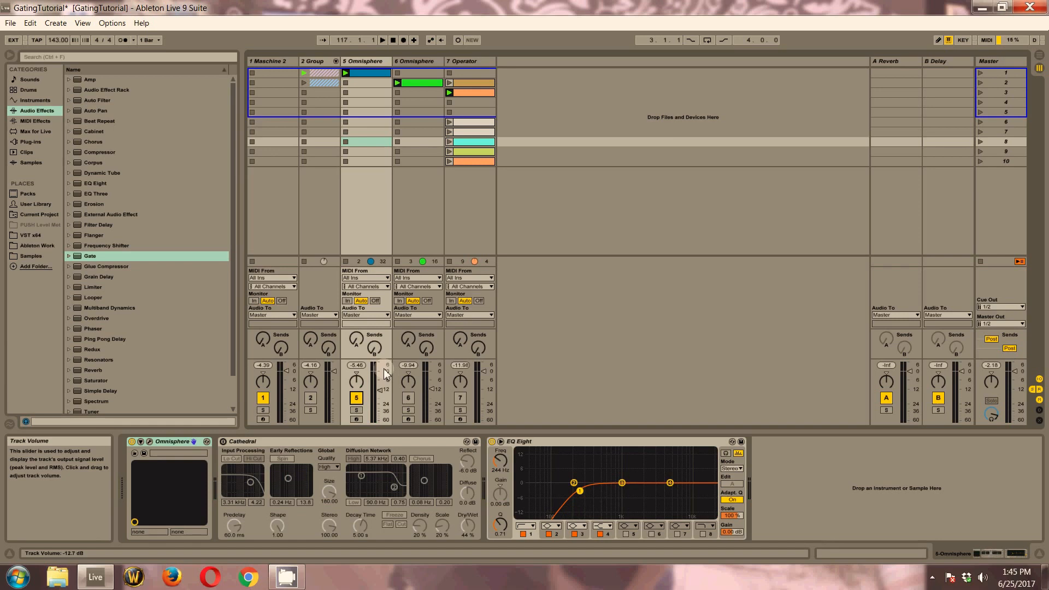
Add a Gate audio effect to track 5 Omnisphere and place it between the Omnisphere instrument and the Cathedral reverb
click(254, 441)
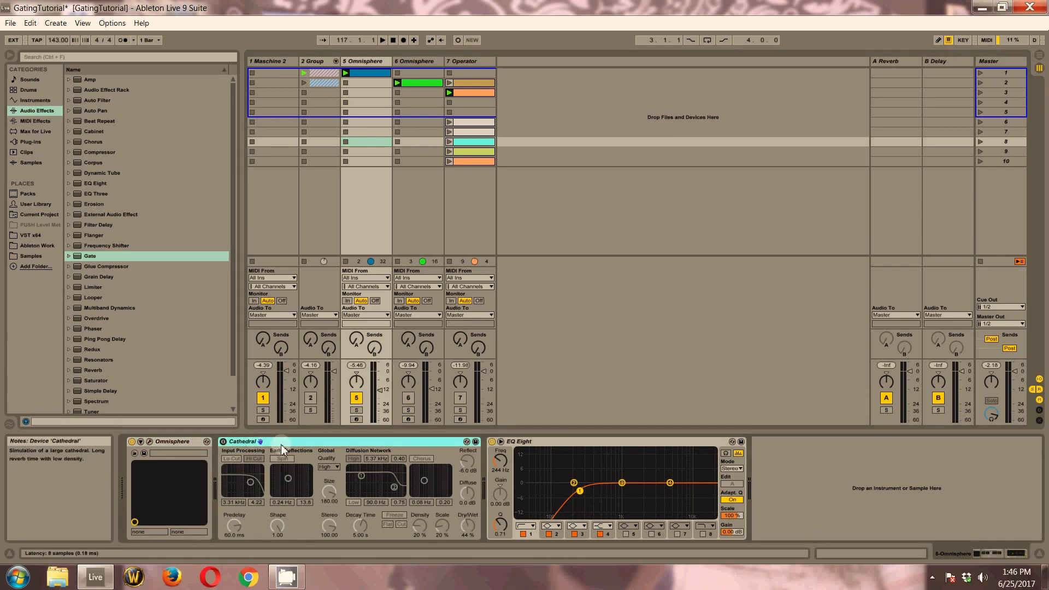
click(102, 254)
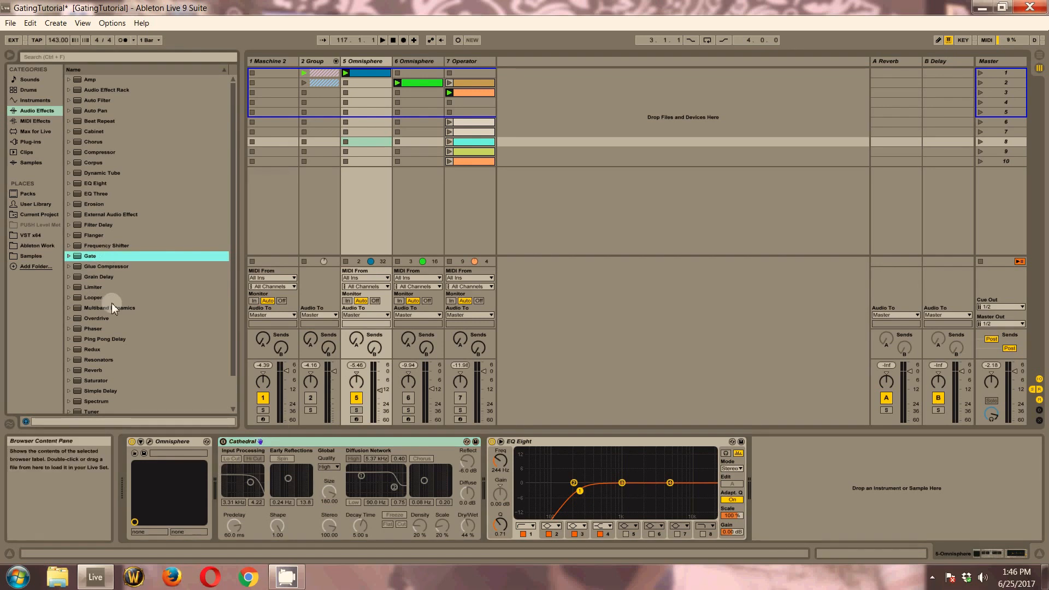
mouse_move(76, 256)
mouse_down()
mouse_move(257, 465)
mouse_move(216, 473)
mouse_move(230, 467)
mouse_move(341, 145)
mouse_move(358, 65)
mouse_move(281, 96)
mouse_move(90, 264)
mouse_up()
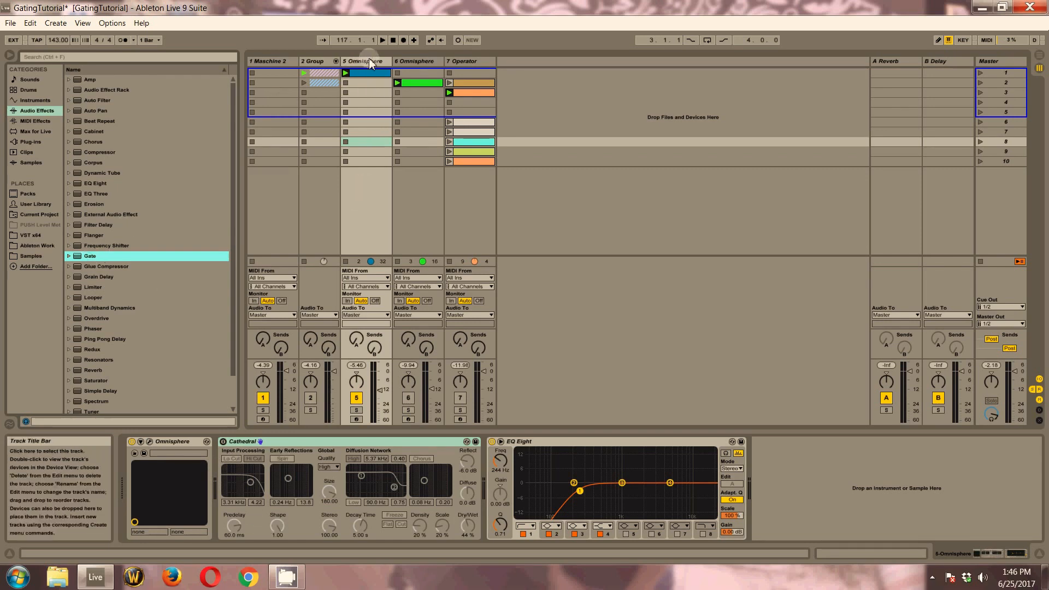
drag(91, 257, 364, 65)
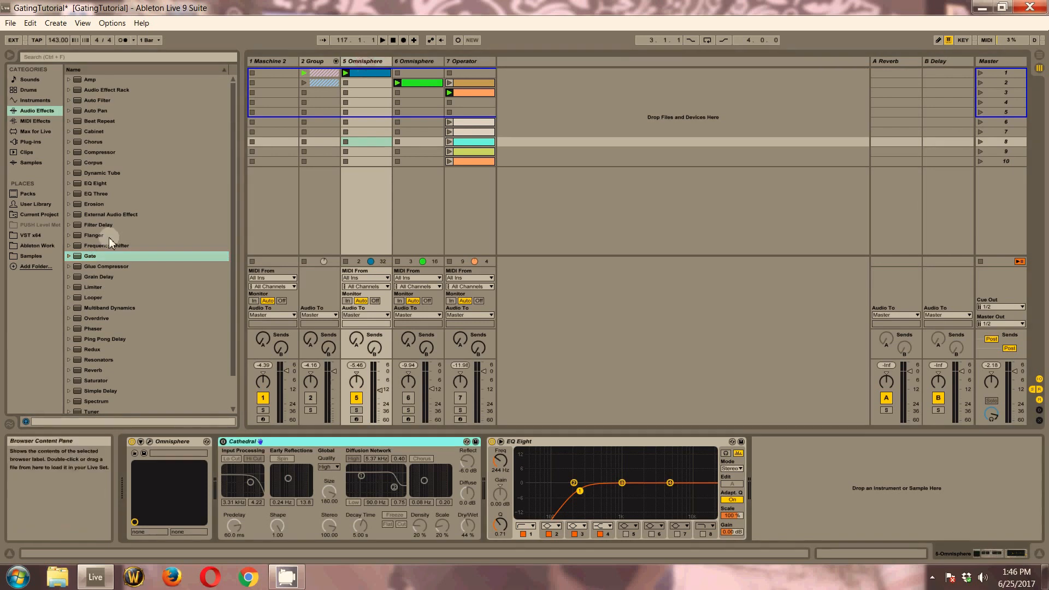
click(372, 72)
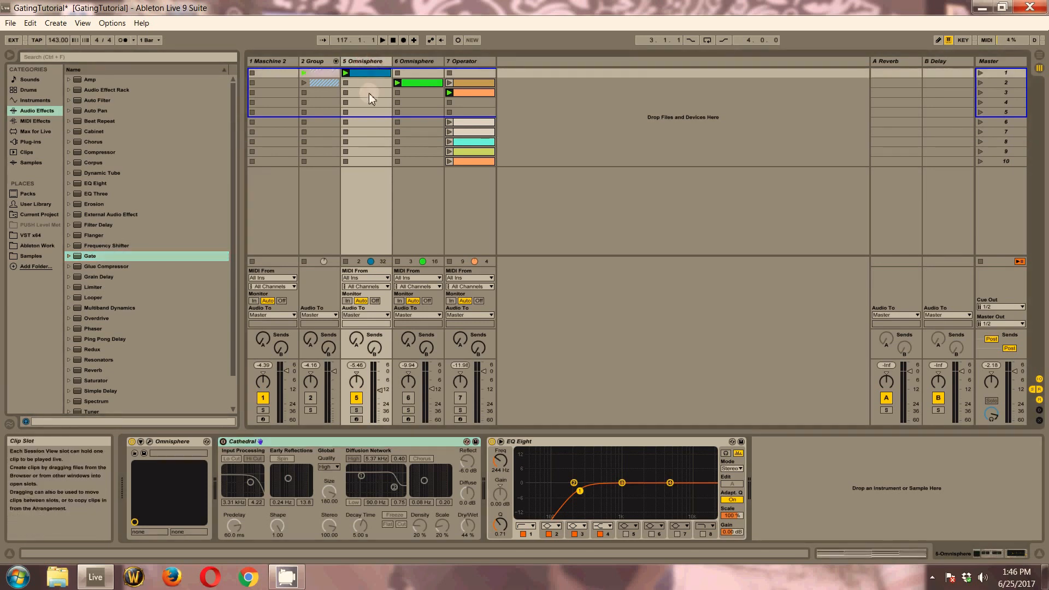
click(301, 442)
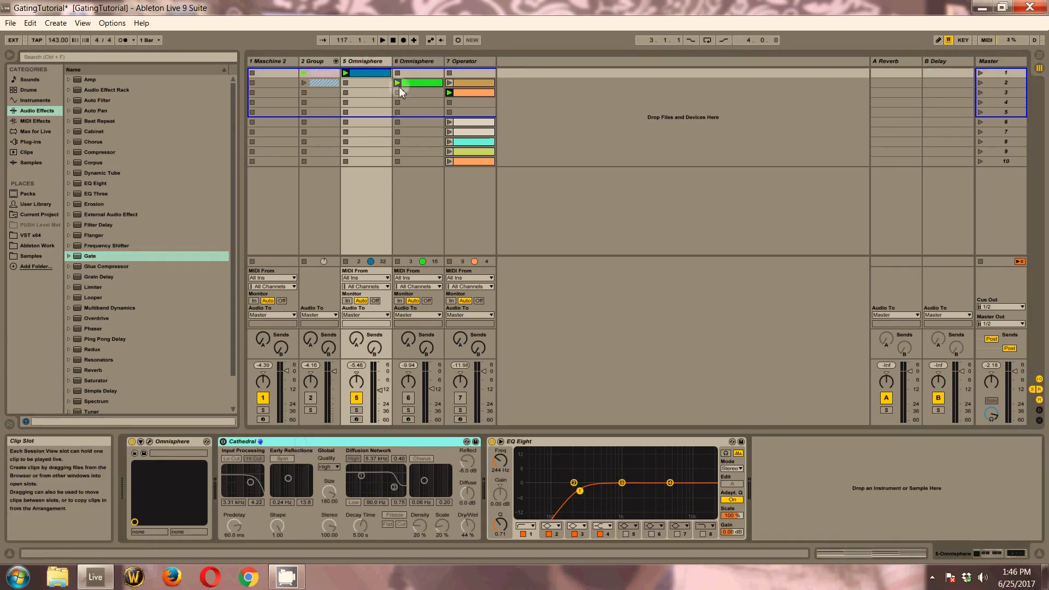
click(94, 249)
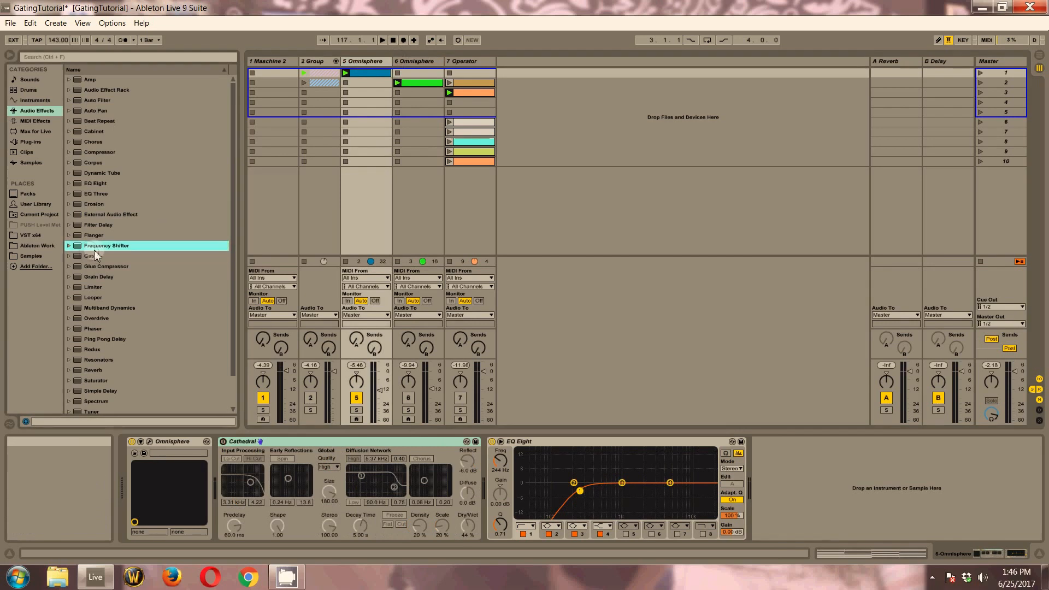
click(131, 254)
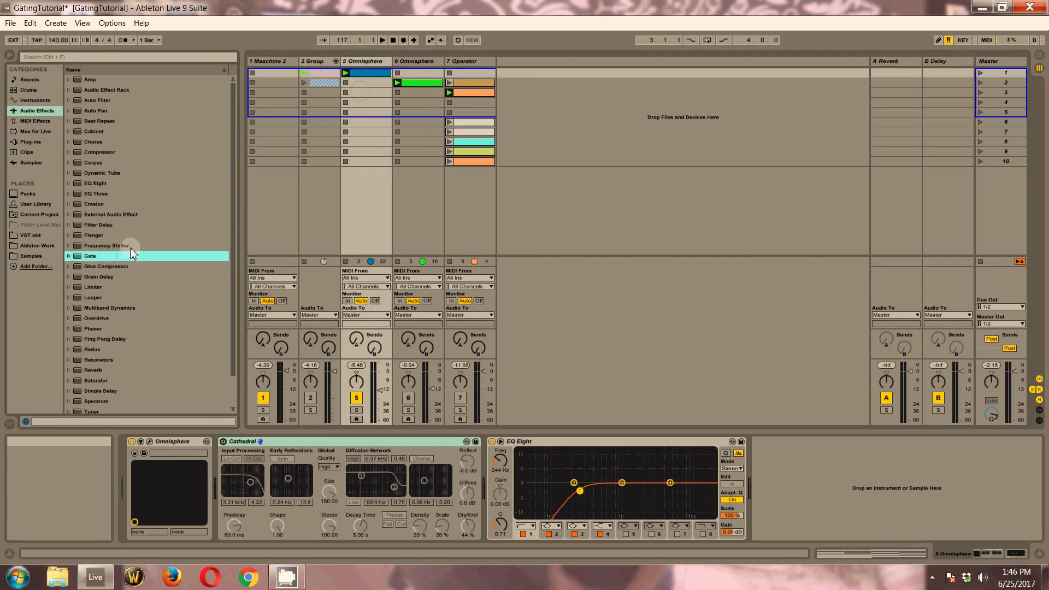
drag(87, 257, 366, 86)
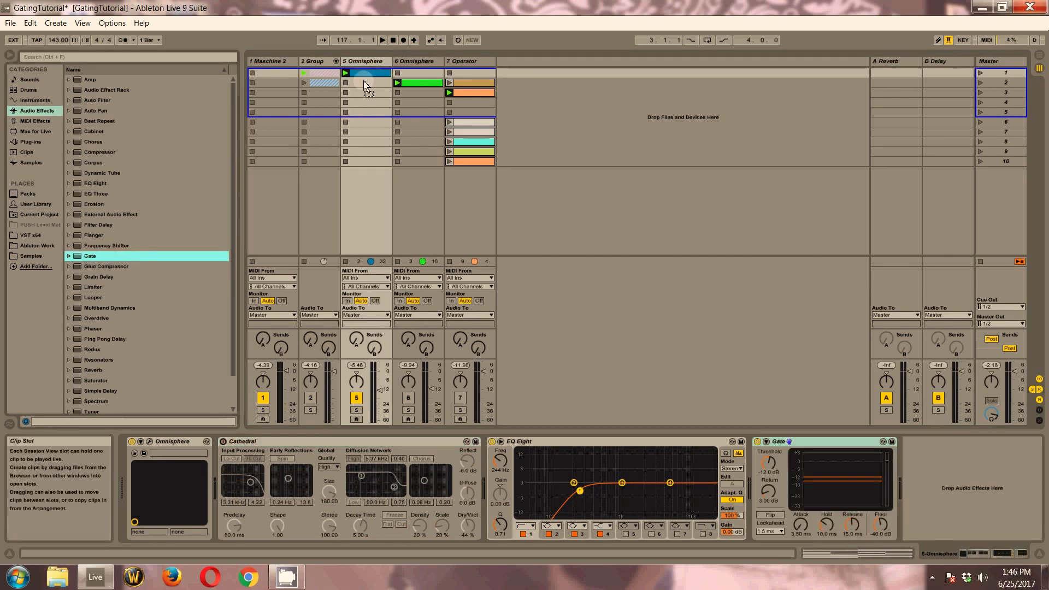
click(802, 443)
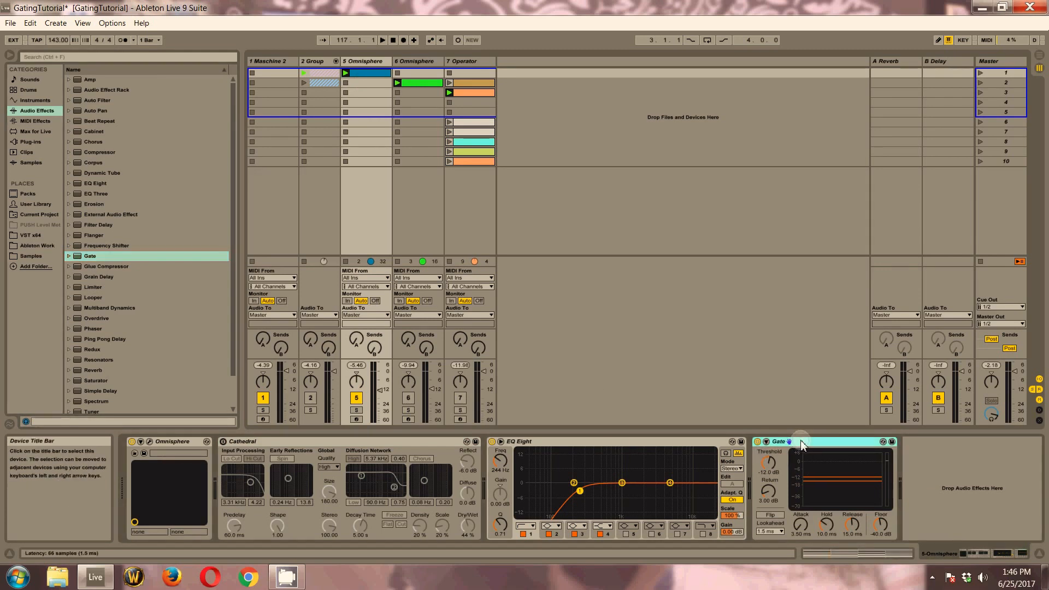
drag(802, 443, 269, 451)
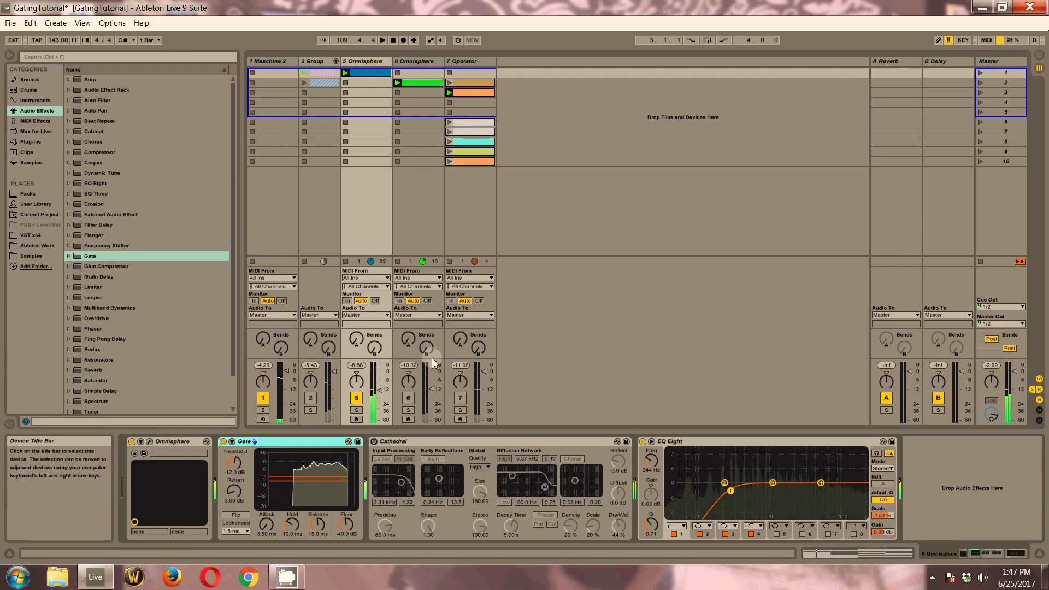
Enable the Gate's sidechain with 7-Operator as its audio source, and set the threshold to -18.4 dB and the hold to 1.00 ms
click(231, 442)
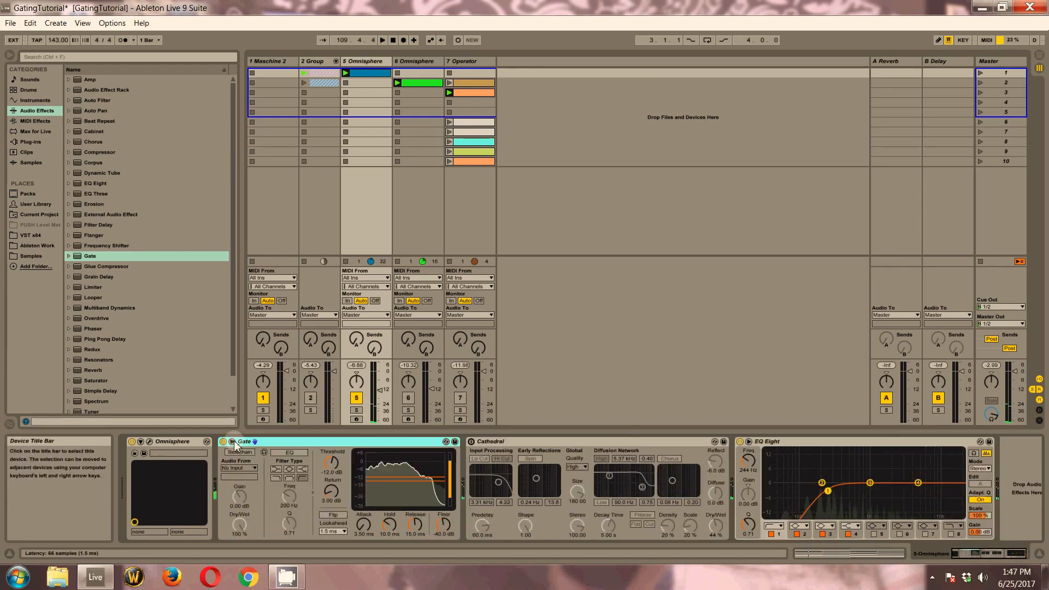
click(240, 468)
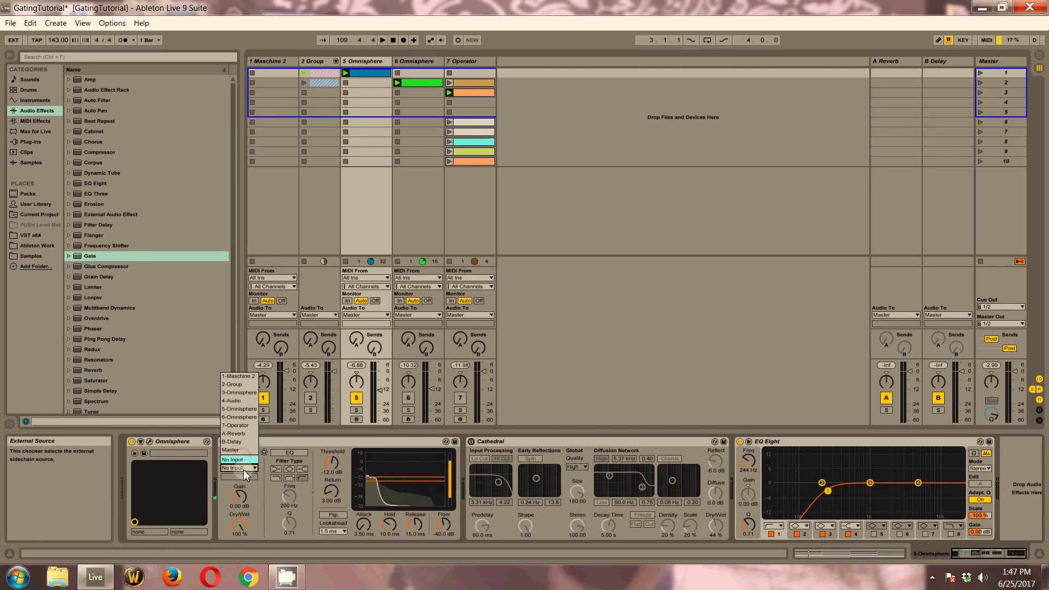
click(250, 425)
drag(390, 474, 390, 479)
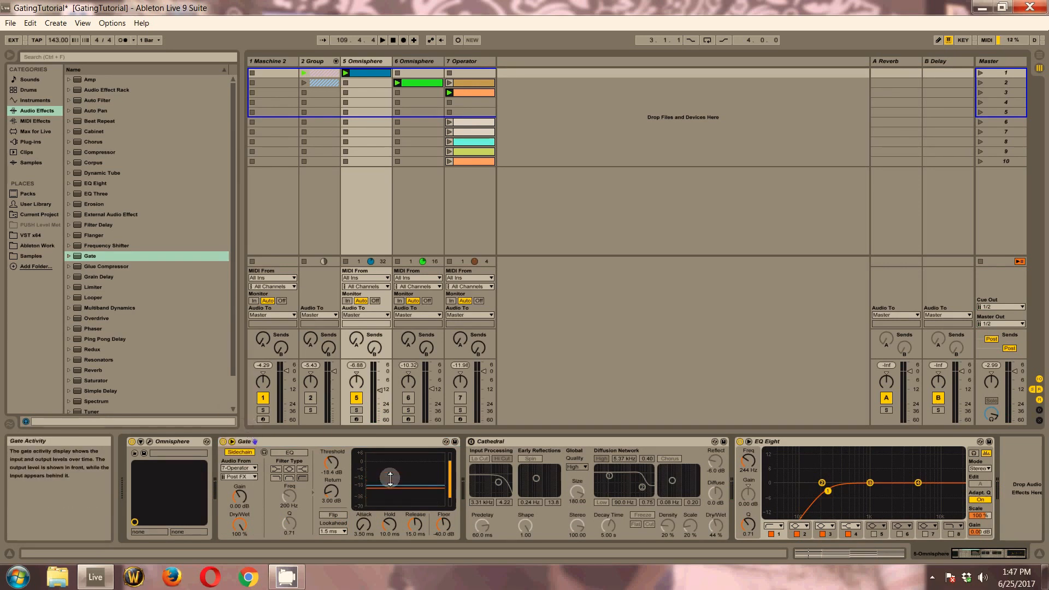
click(386, 528)
key(Delete)
Turn on the Cathedral reverb during playback and compare the Gate placed after it and back before it
key(space)
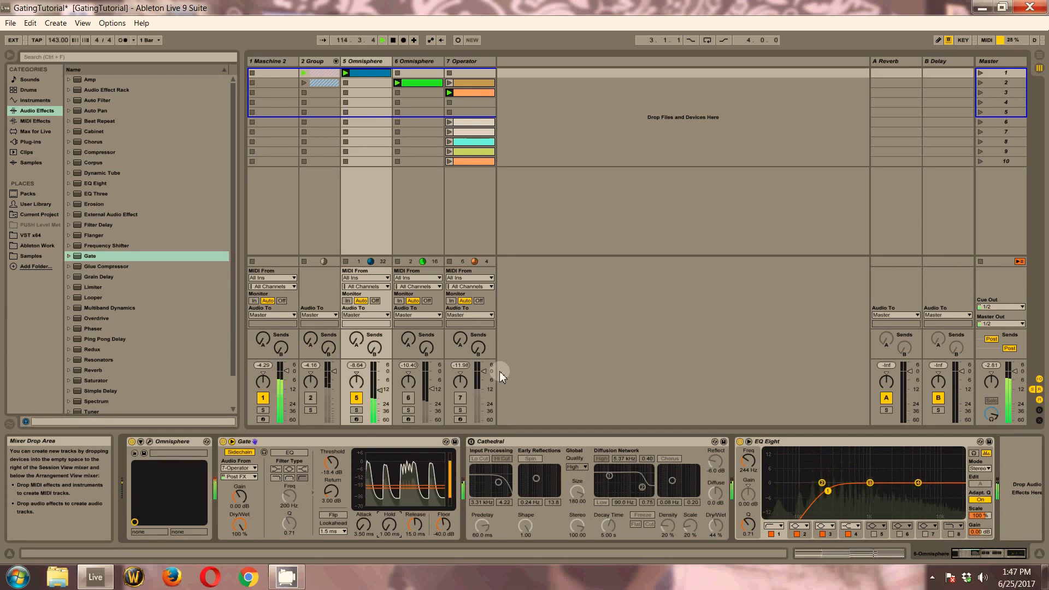
click(471, 442)
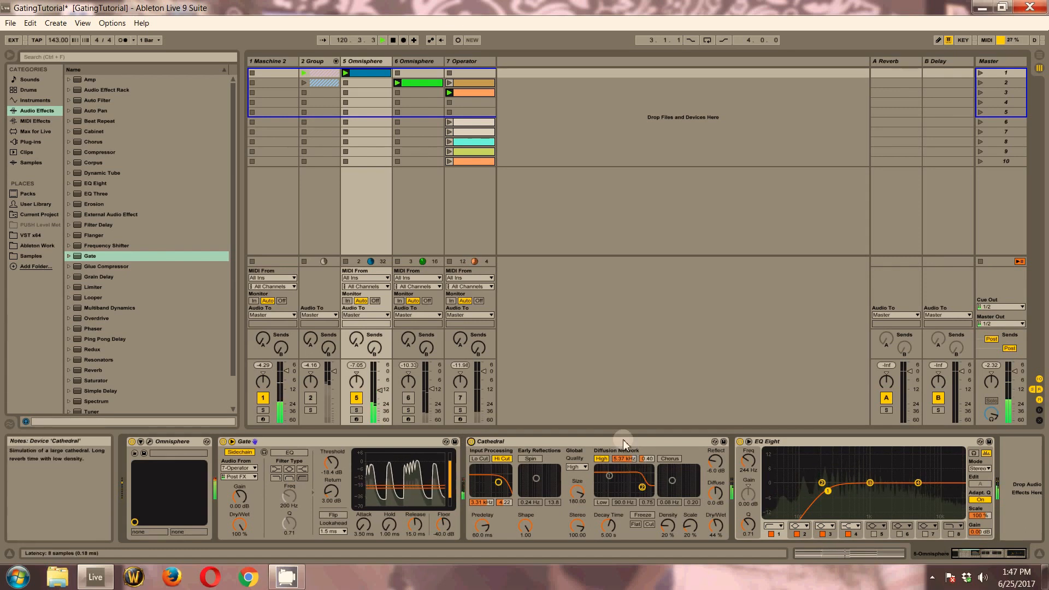
click(339, 446)
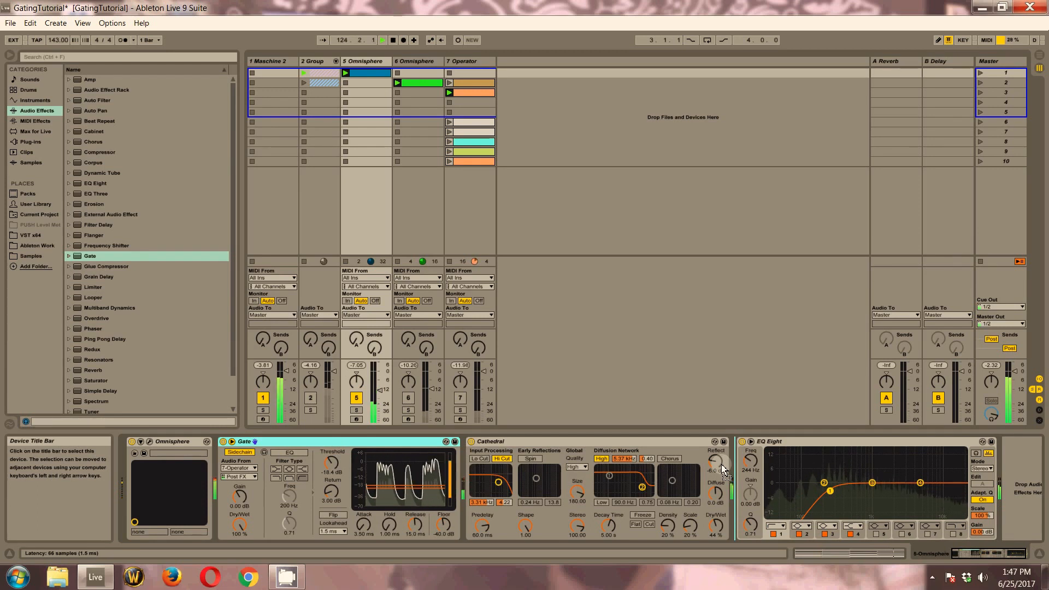
drag(722, 464, 722, 464)
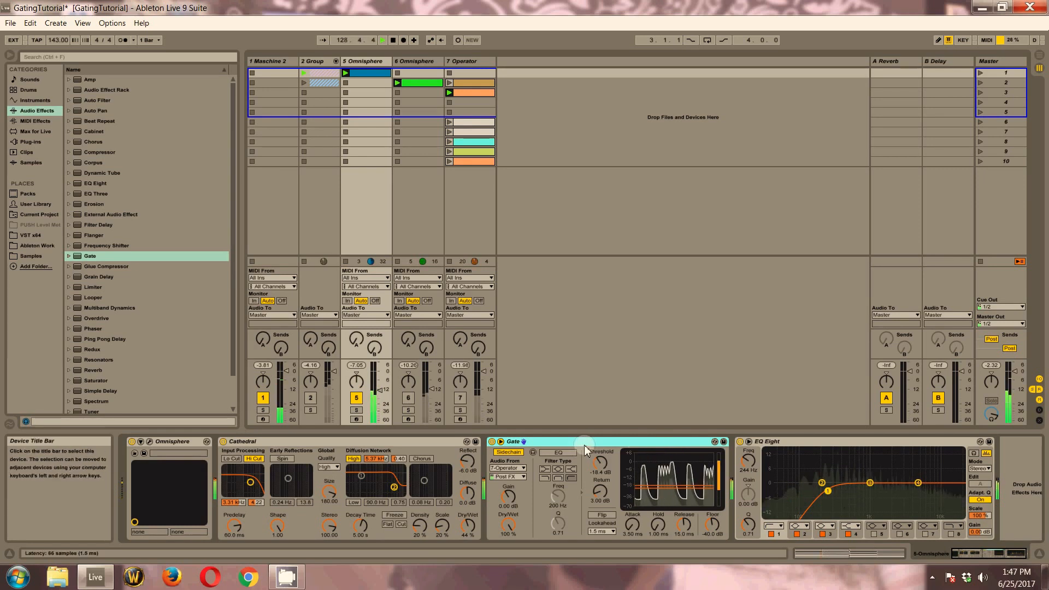
drag(585, 445, 235, 446)
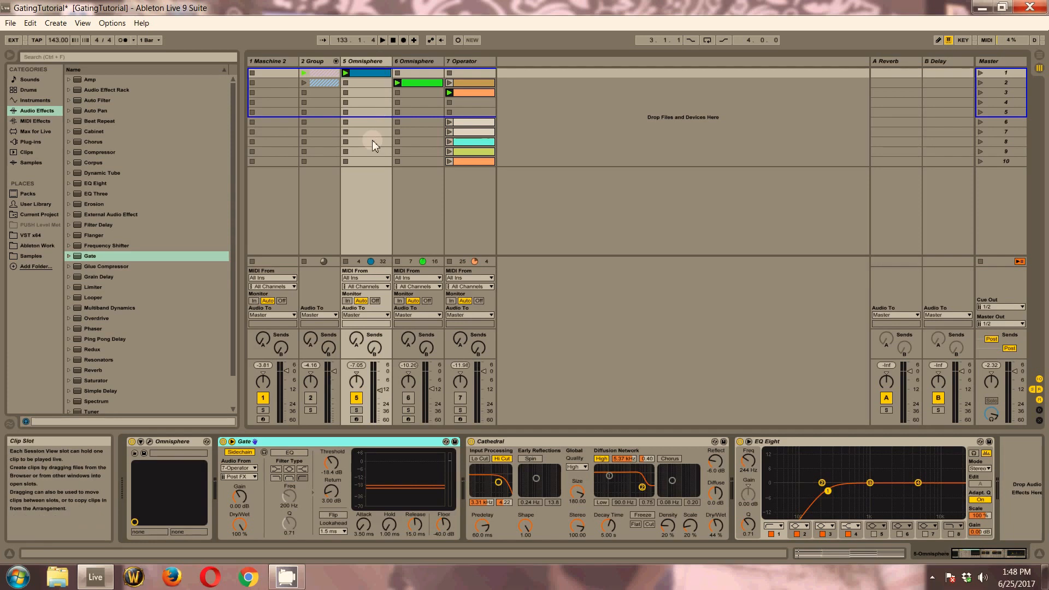
Activate track 6 Omnisphere, view the device chains of tracks 6 and 5, and play both gated tracks together
click(409, 398)
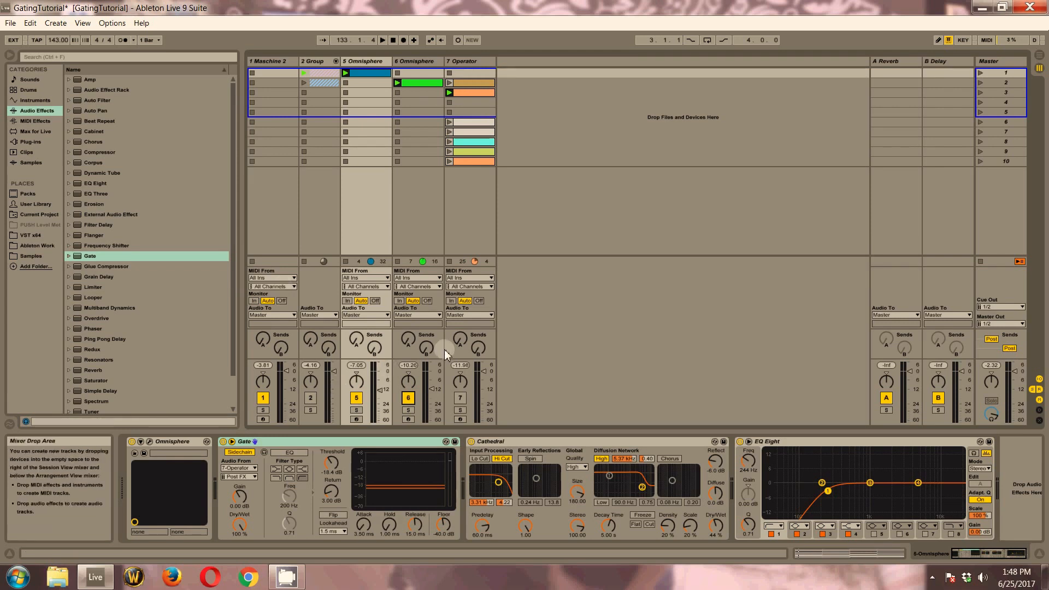
click(425, 189)
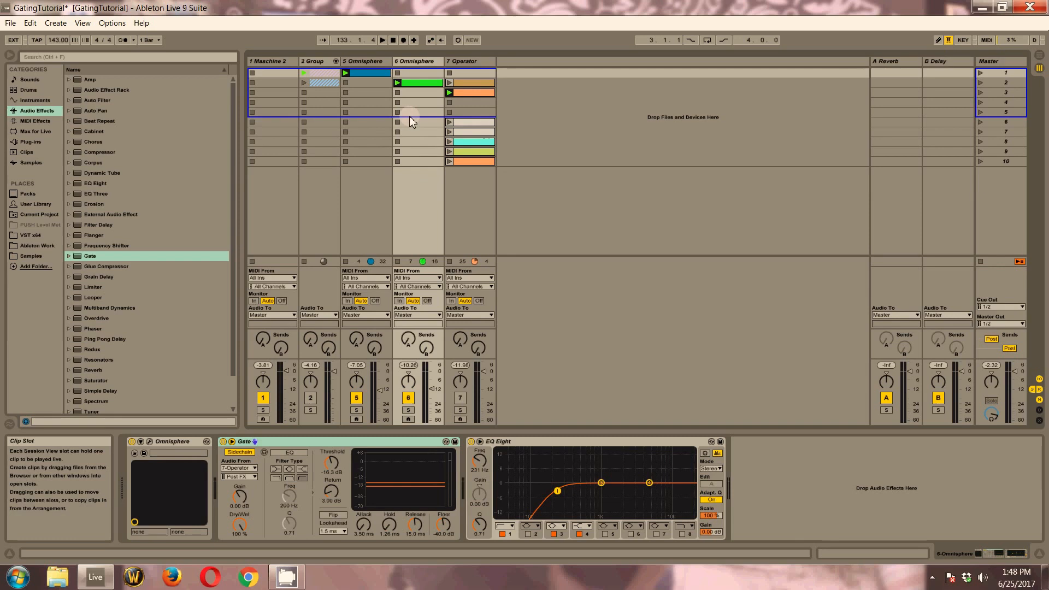
click(366, 183)
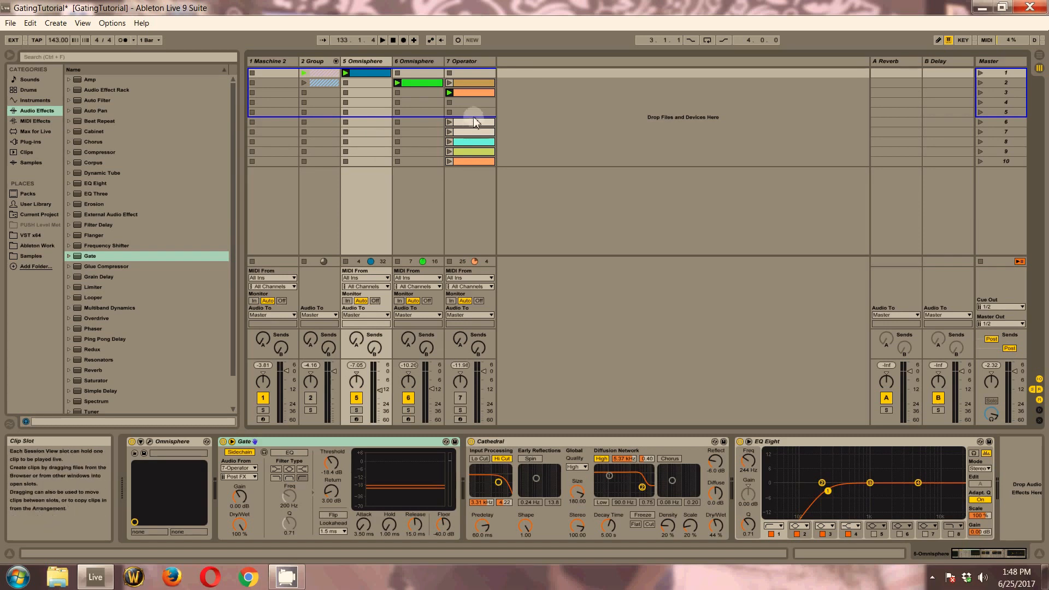
key(space)
Open track 7 Operator's clip in scene 6 and examine the lengths and spacing of its F#3 trigger notes
double_click(473, 122)
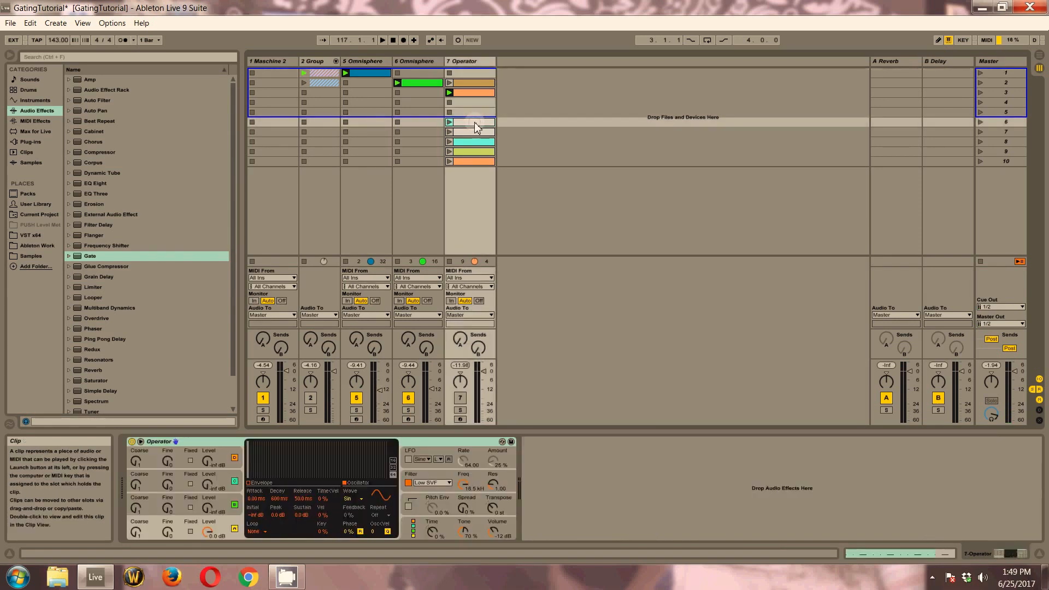
drag(343, 466, 277, 514)
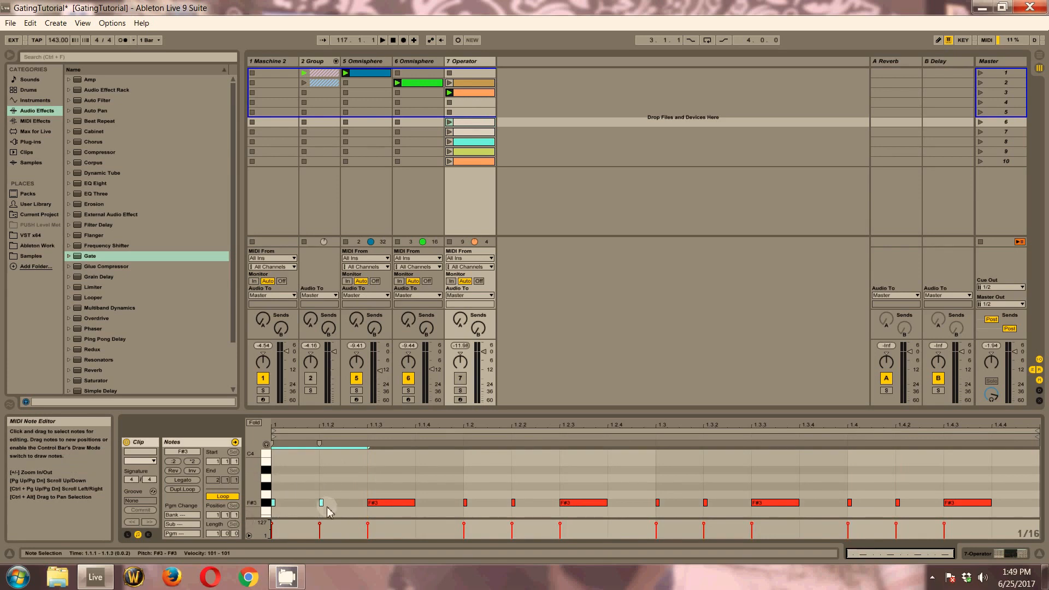
click(374, 502)
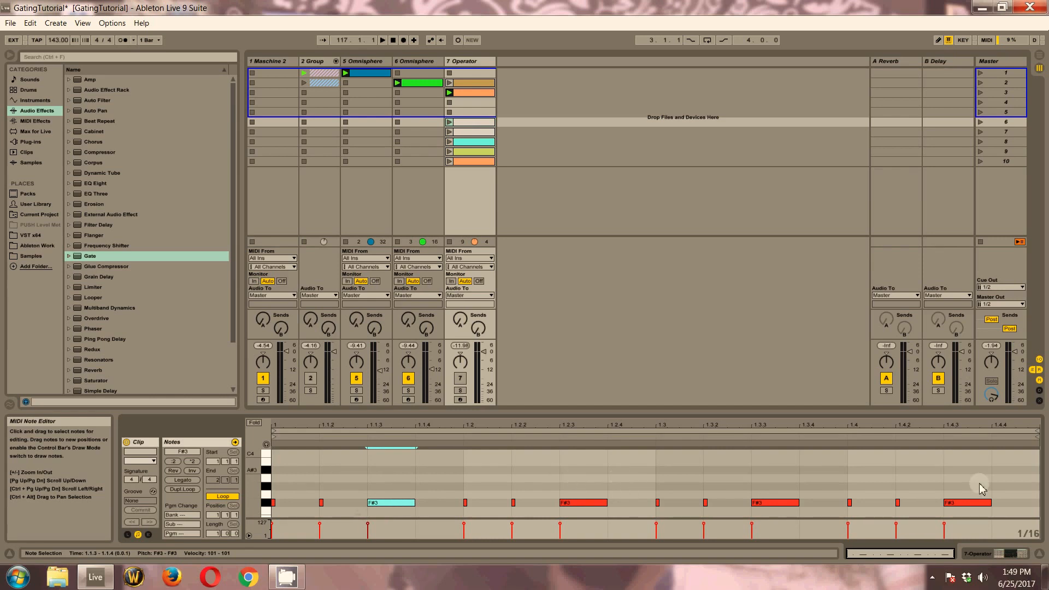
click(1012, 477)
drag(1011, 472, 262, 516)
click(366, 474)
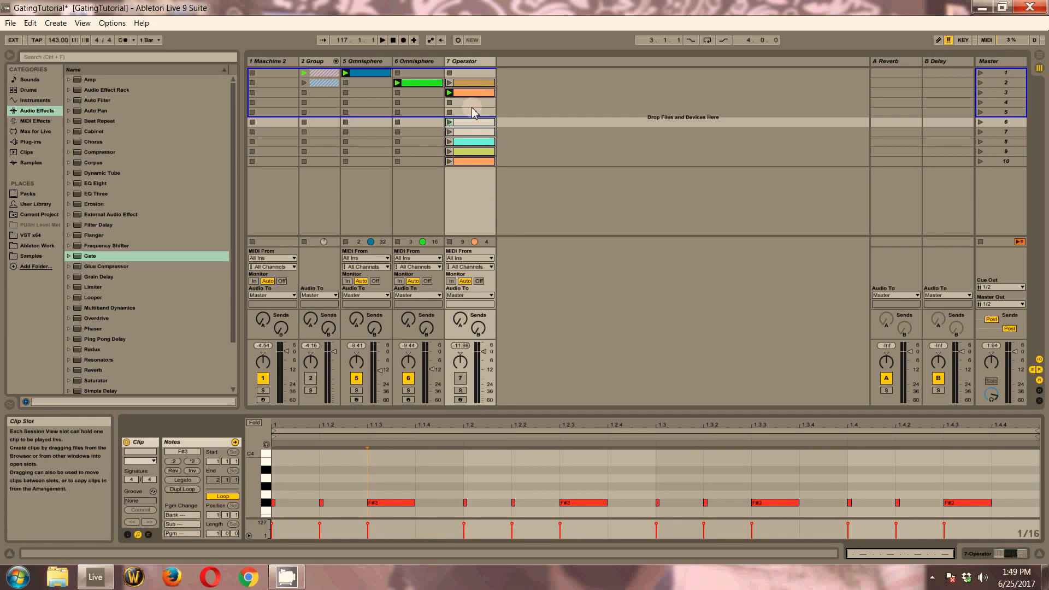
Compare the trigger note patterns of track 7 Operator's clips in scenes 6 through 10
click(464, 142)
click(463, 161)
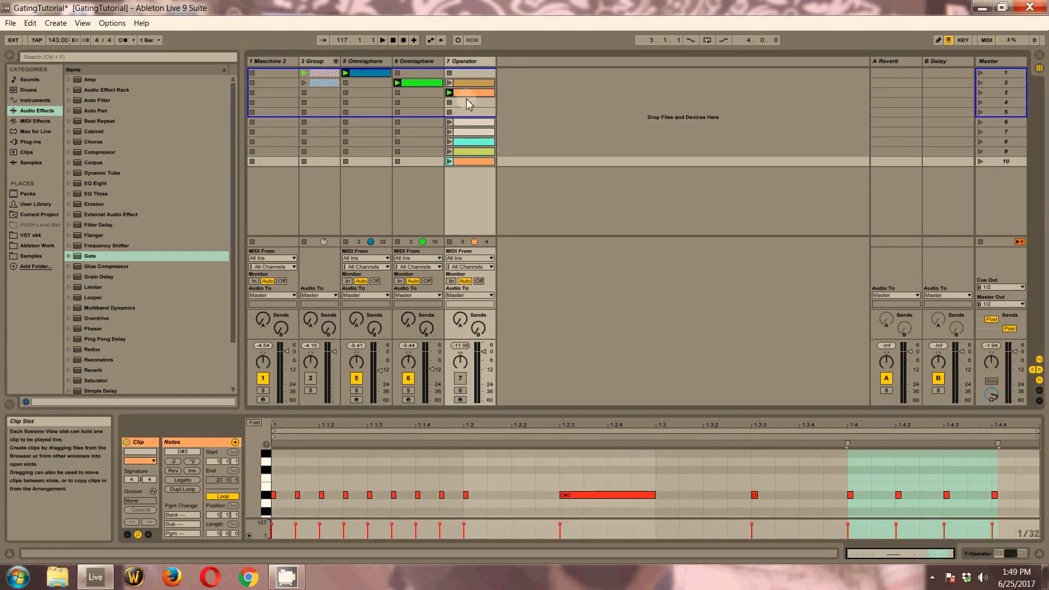
click(316, 64)
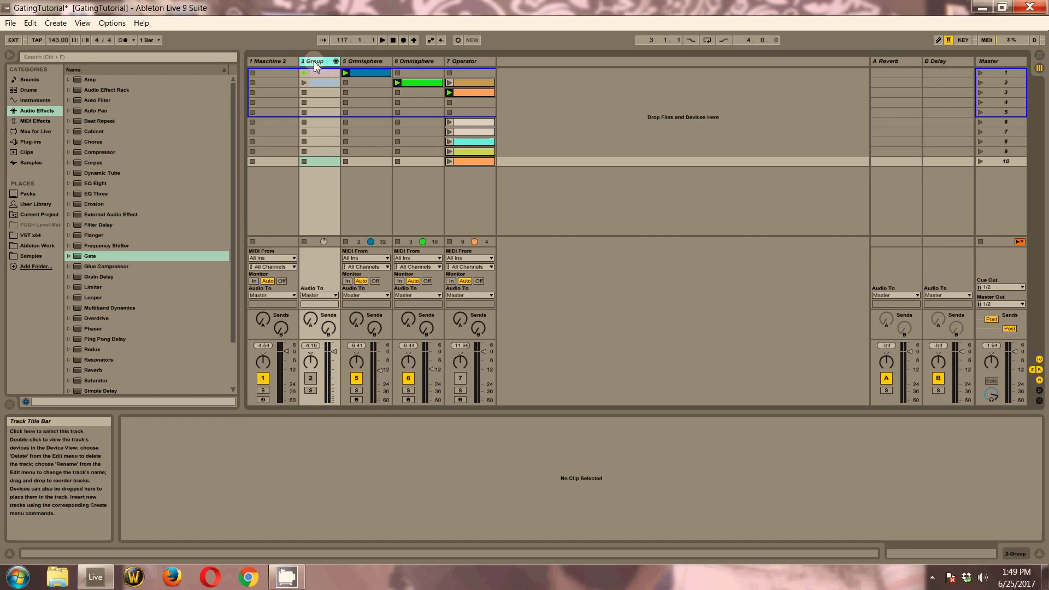
click(481, 121)
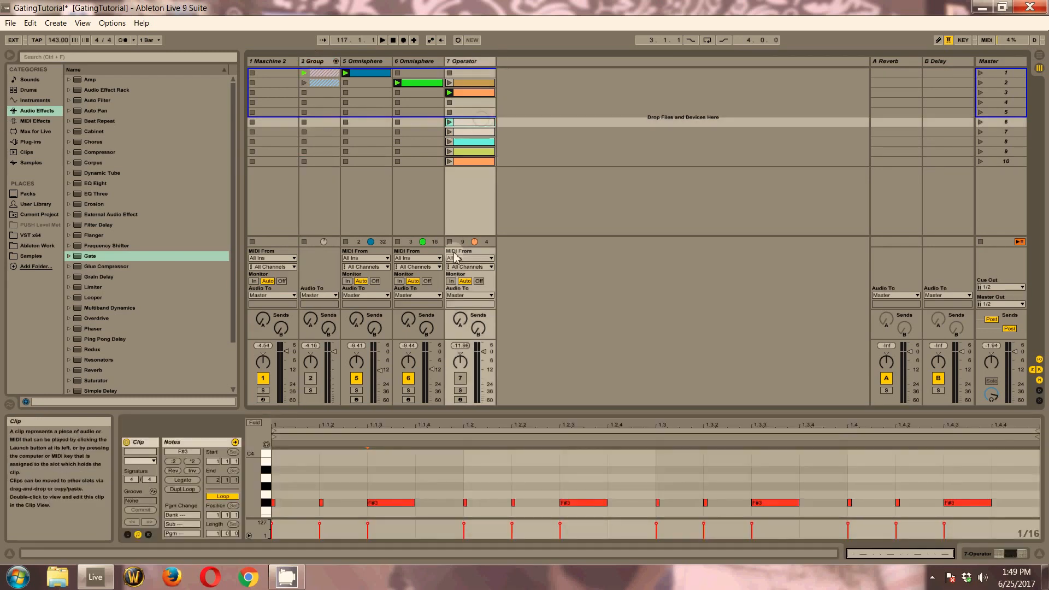
click(472, 134)
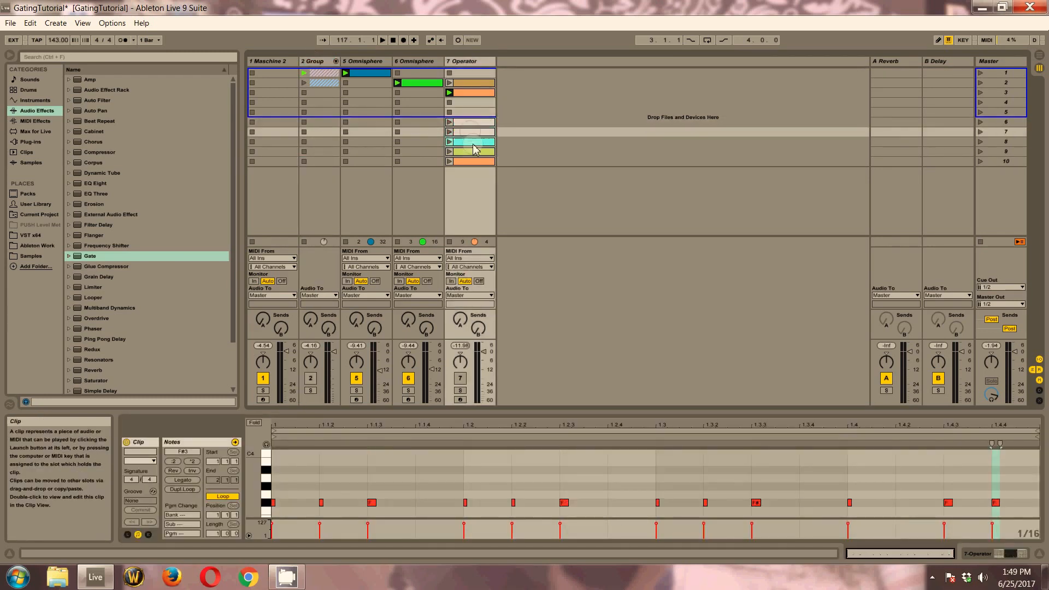
click(474, 143)
click(475, 152)
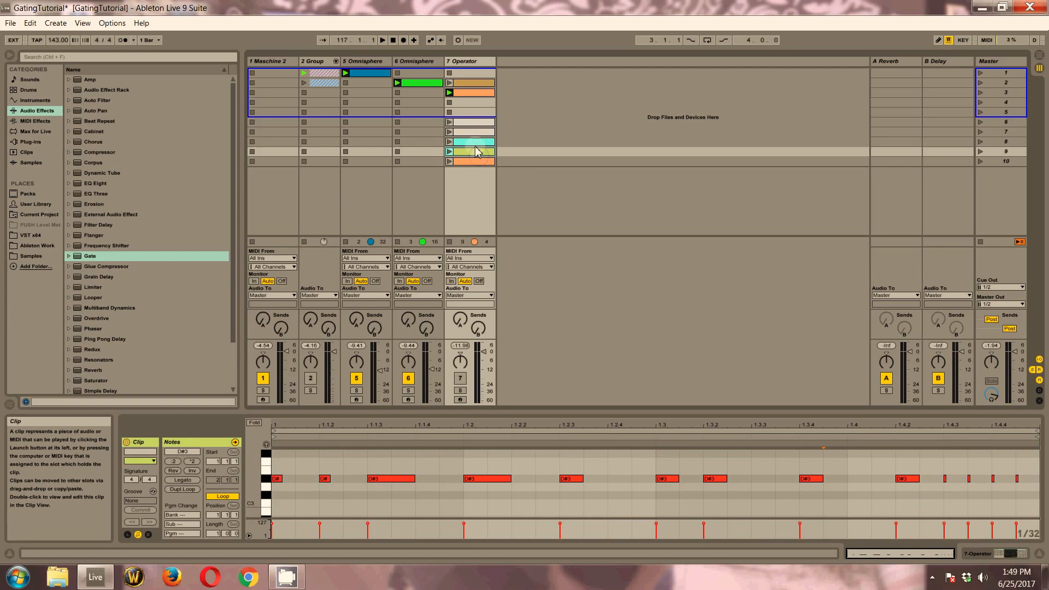
Inspect the MIDI notes of the Omnisphere clips on track 6, scene 2, and track 5, scene 1
click(424, 81)
click(377, 62)
click(411, 83)
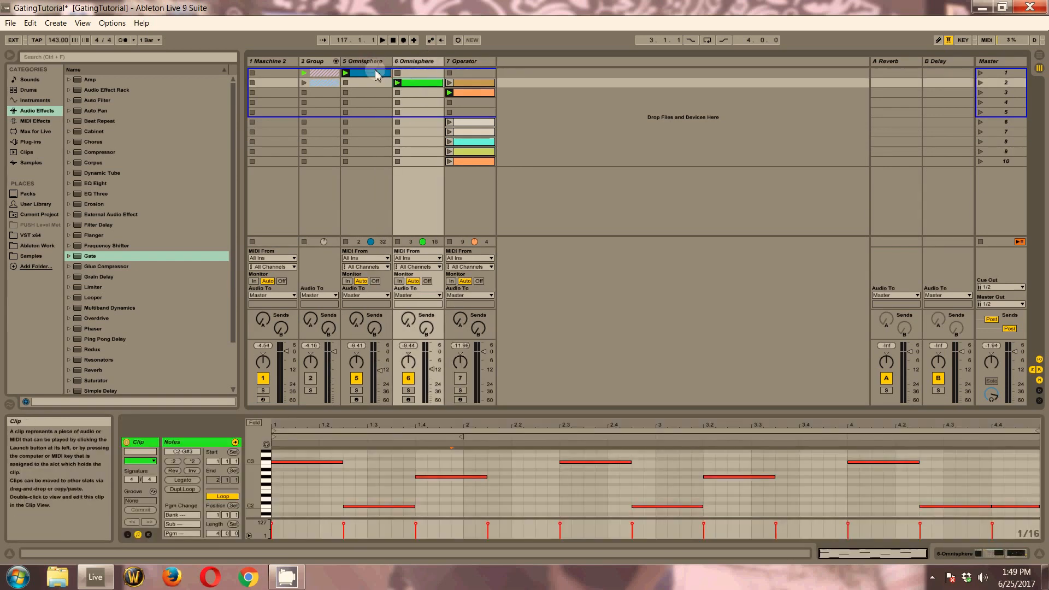
click(374, 72)
click(396, 82)
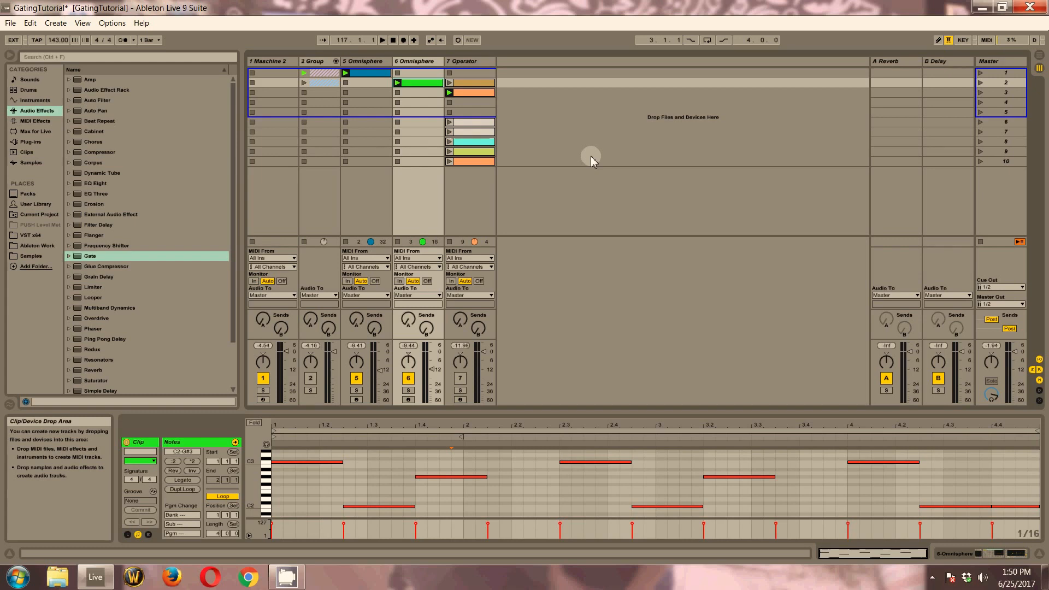
Activate track 2 Group, start playback with track 7 Operator's scene 3 clip, and switch to its scene 6 clip
click(311, 380)
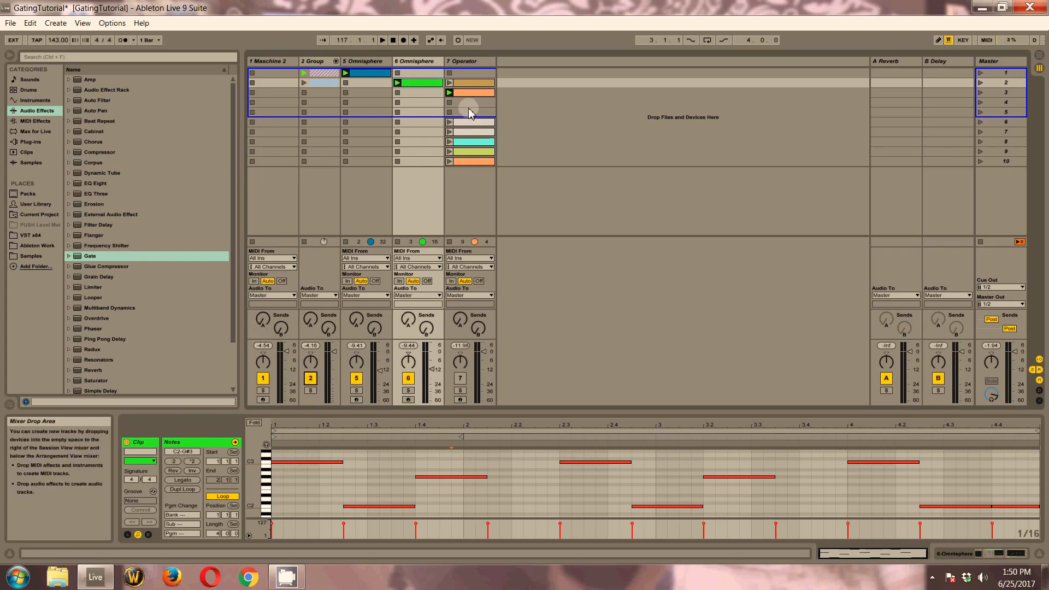
click(450, 94)
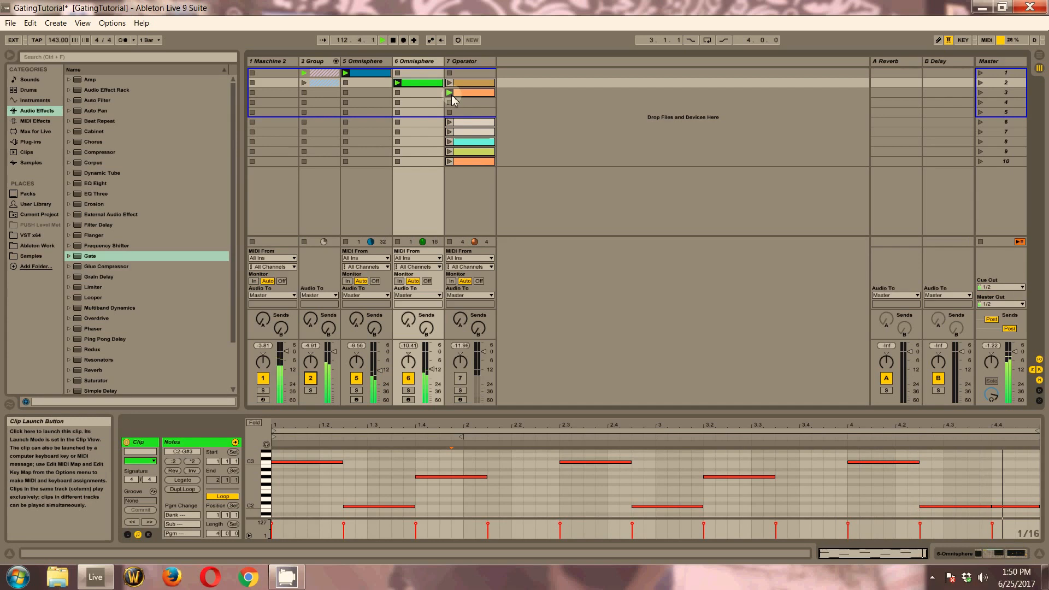
click(459, 123)
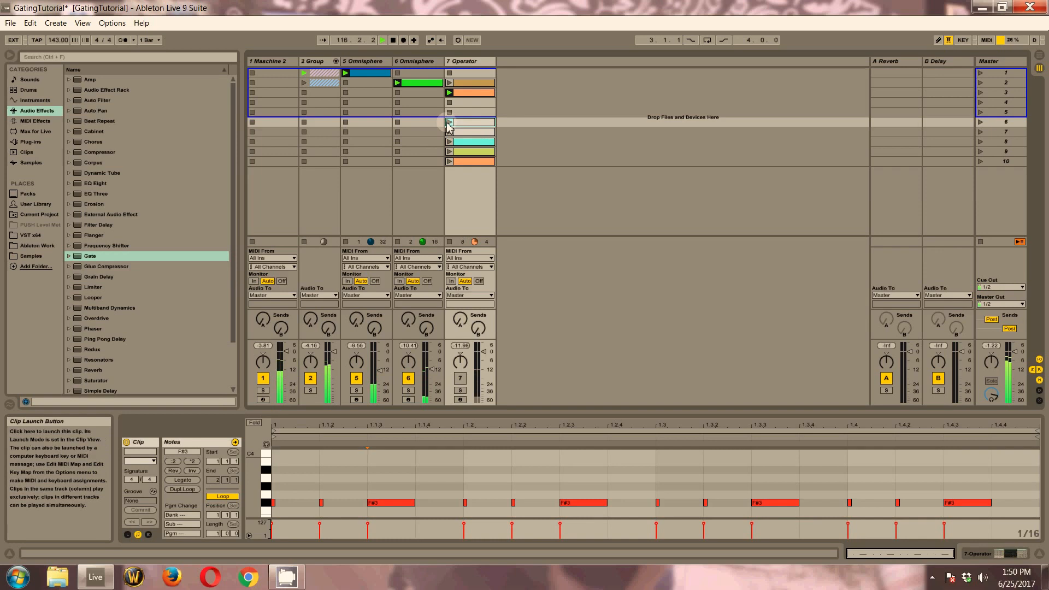
click(449, 122)
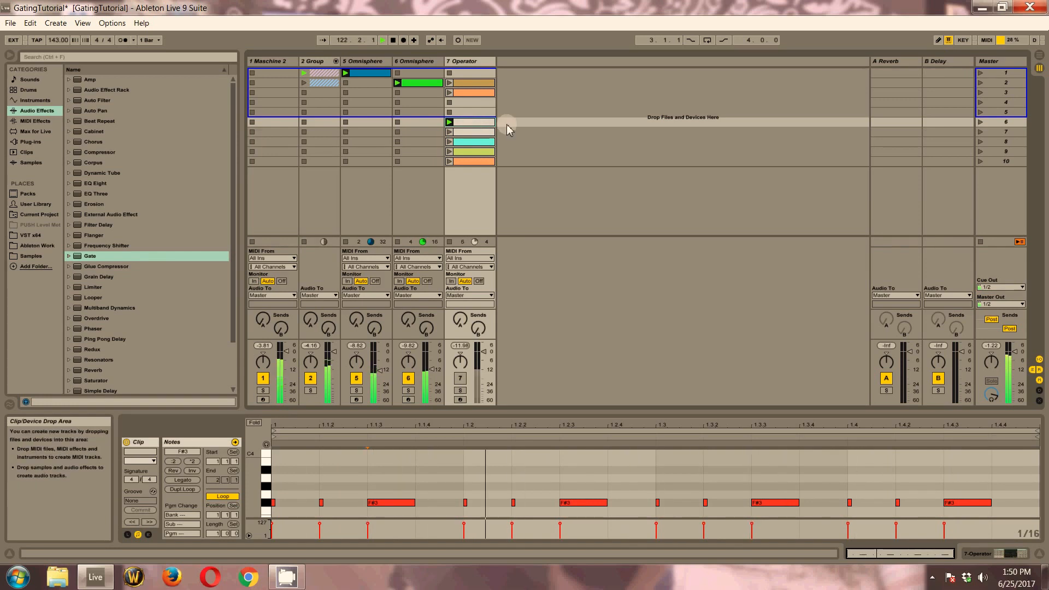
Launch track 7 Operator's clips in scenes 7, 8, 9 and 10 in turn to audition each gating rhythm
click(458, 132)
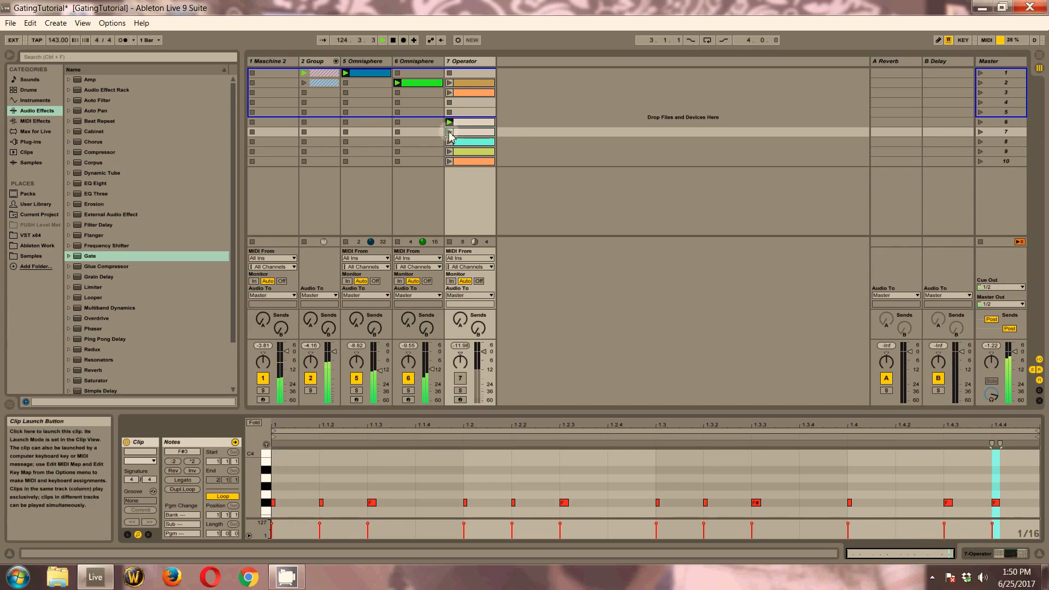
click(449, 132)
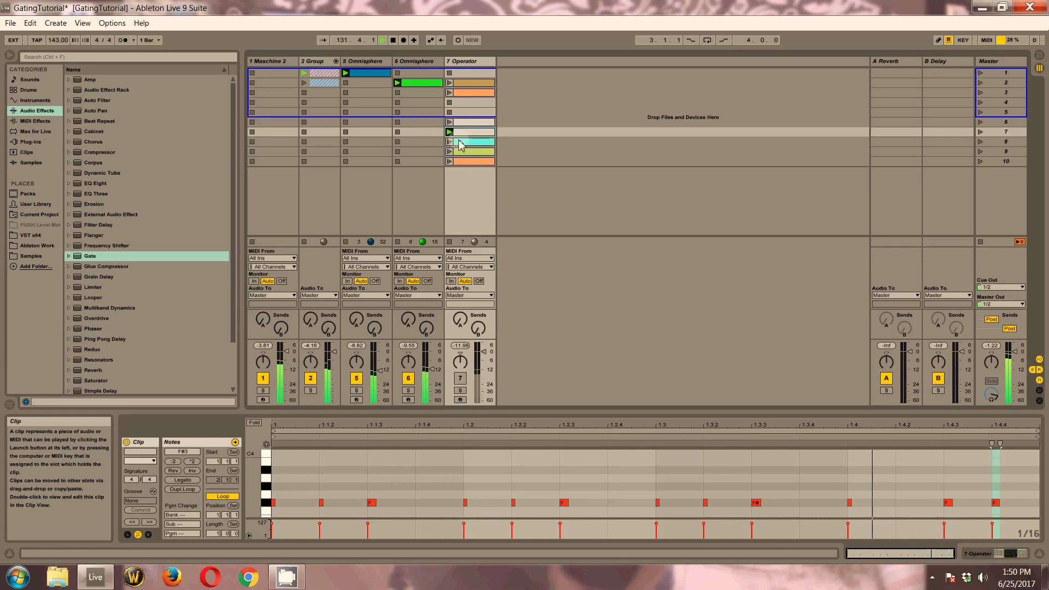
click(450, 141)
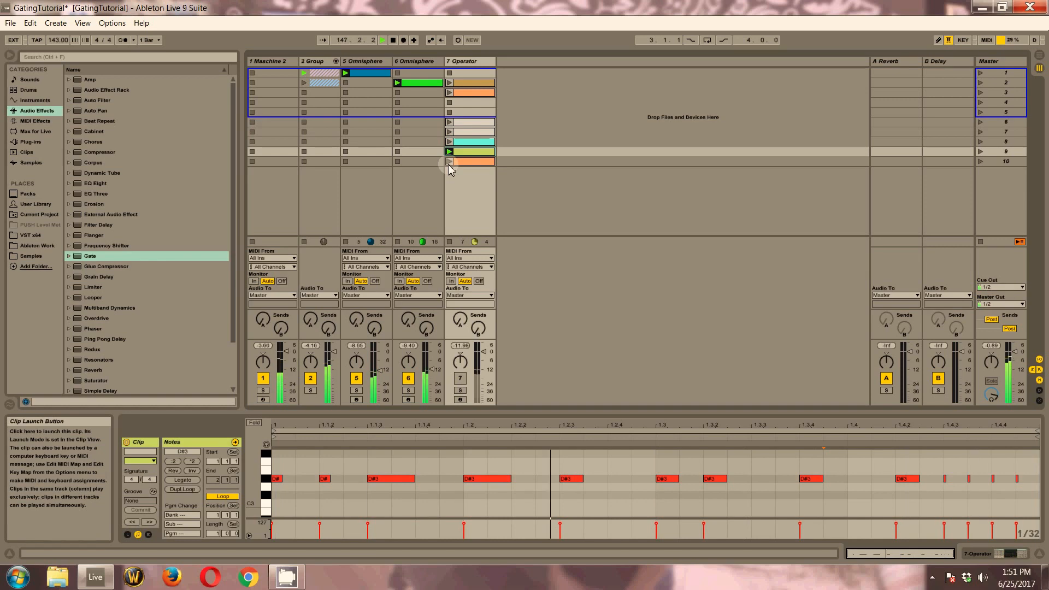
click(464, 162)
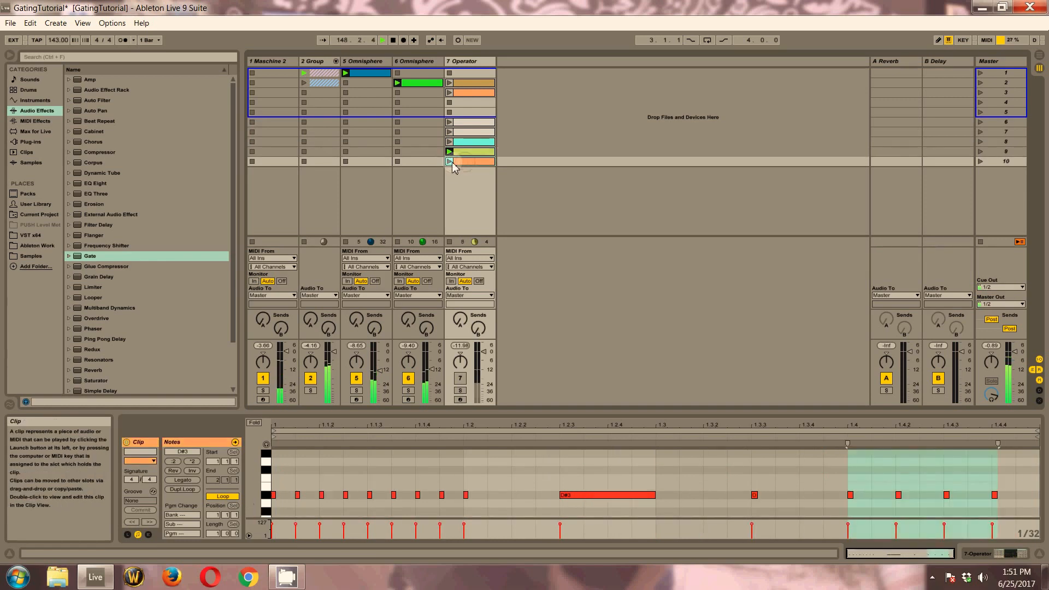
click(448, 161)
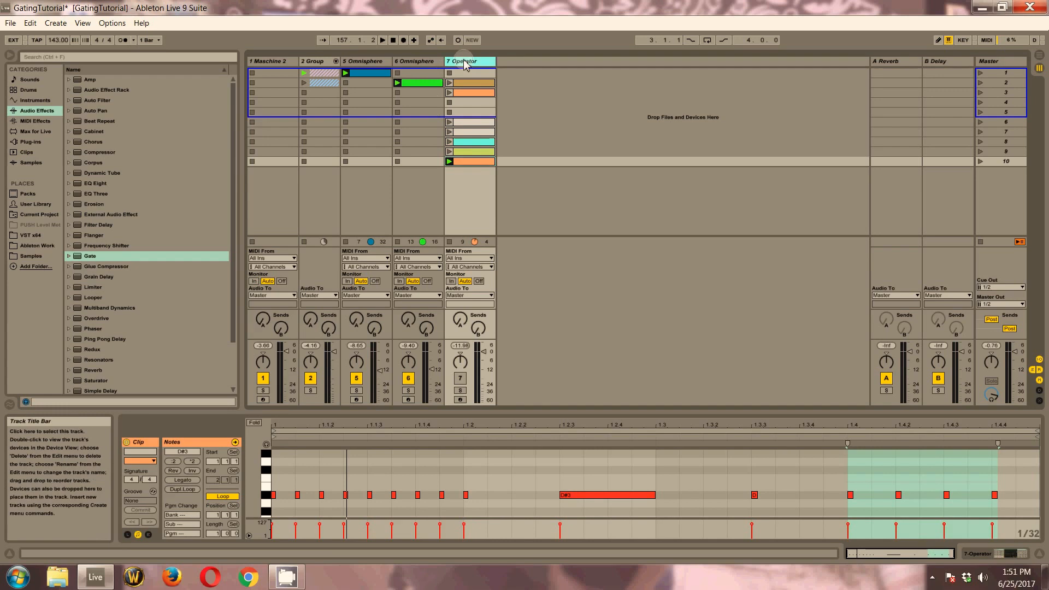
Select track 7 Operator and review the trigger notes of its clips in scenes 8, 9 and 7
click(479, 65)
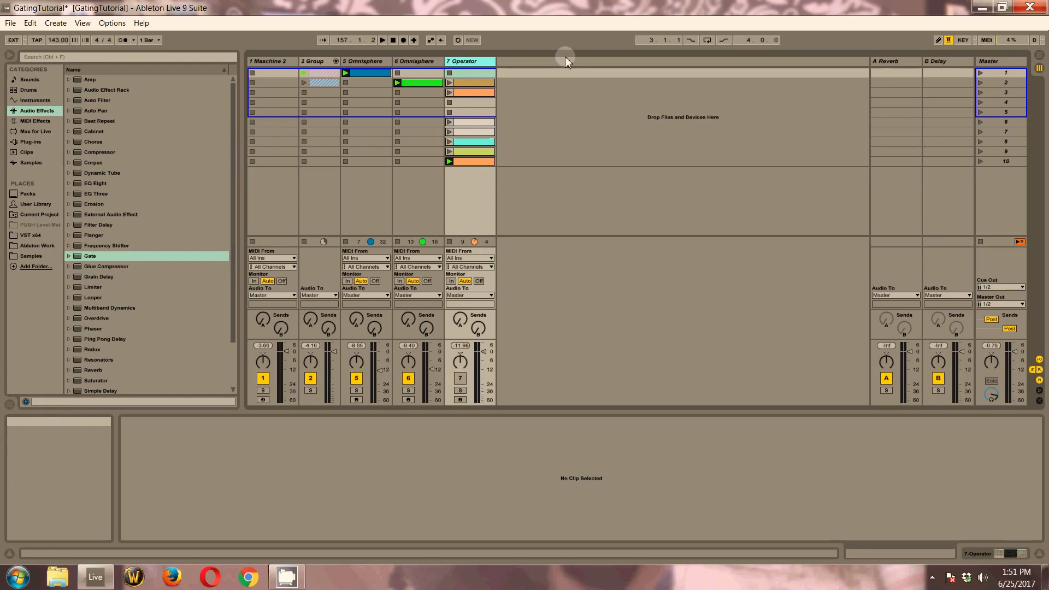
click(482, 143)
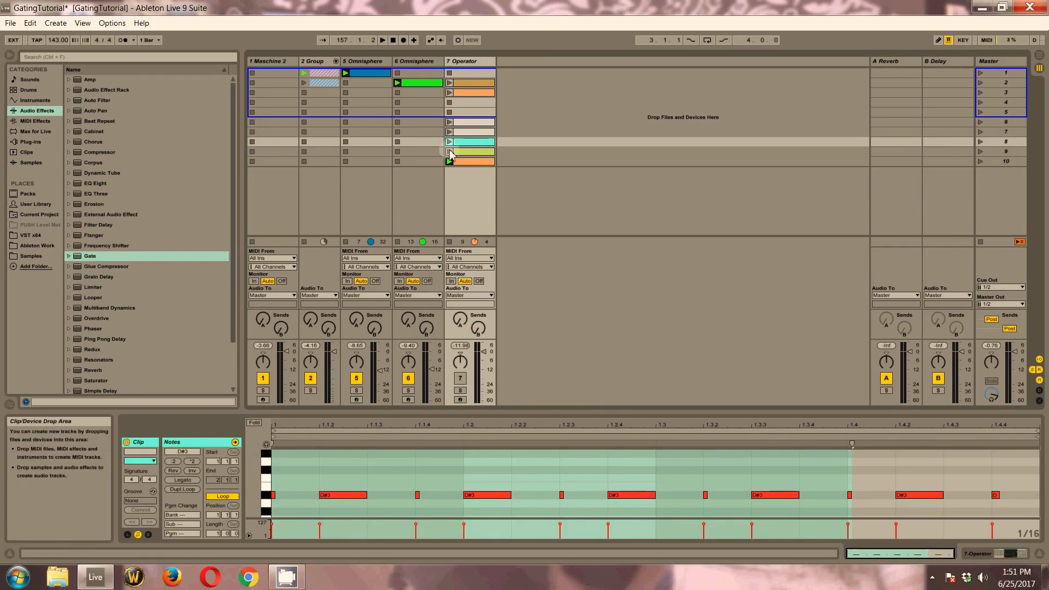
click(469, 152)
click(476, 132)
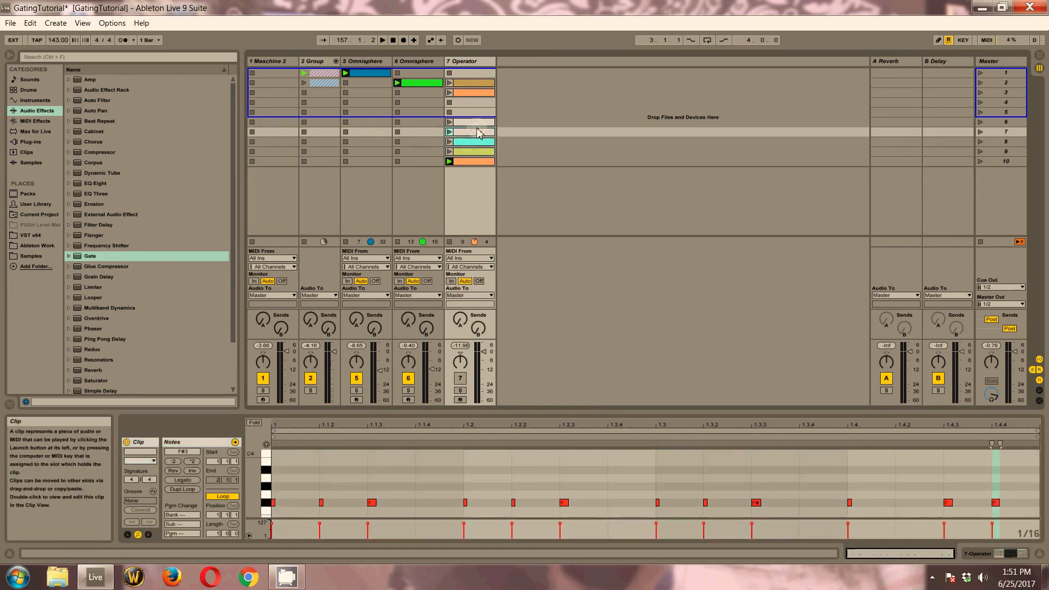